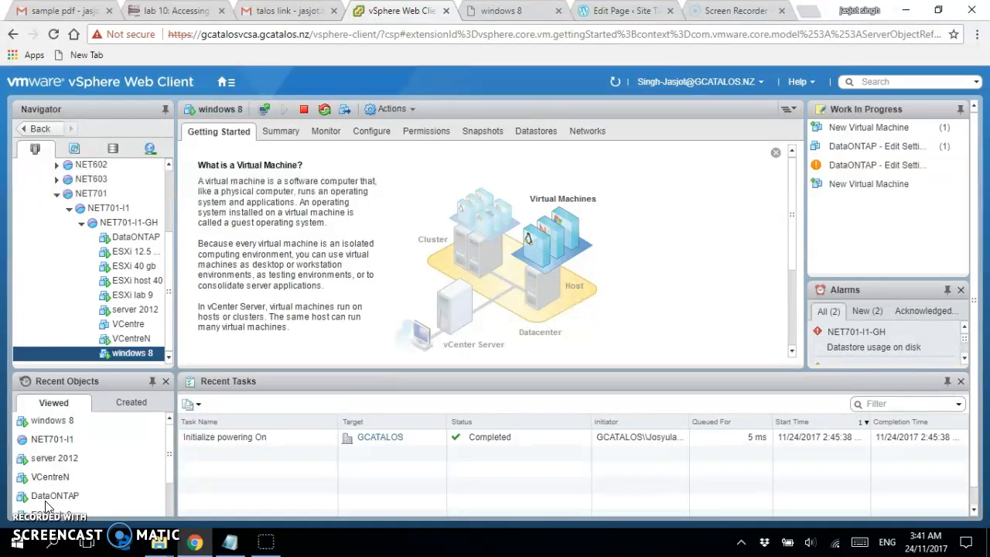
- Open the console of the windows 8 virtual machine and bring up its sign-in screen
left_click(27, 506)
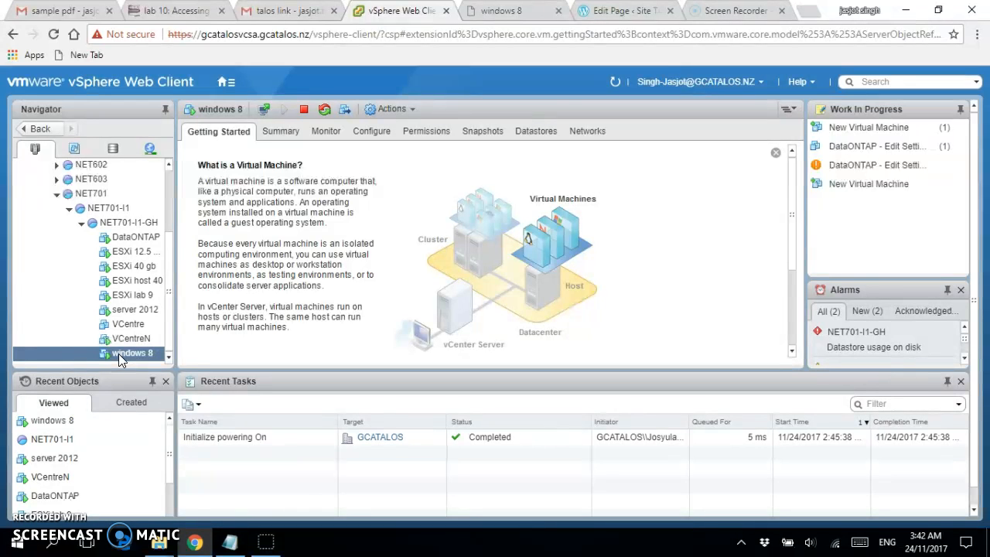
left_click(264, 111)
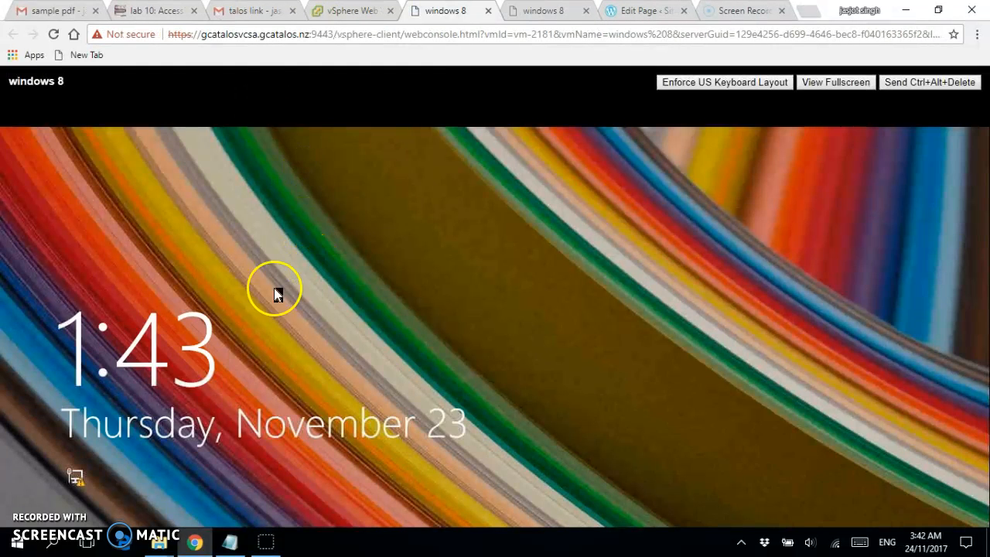
left_click(891, 90)
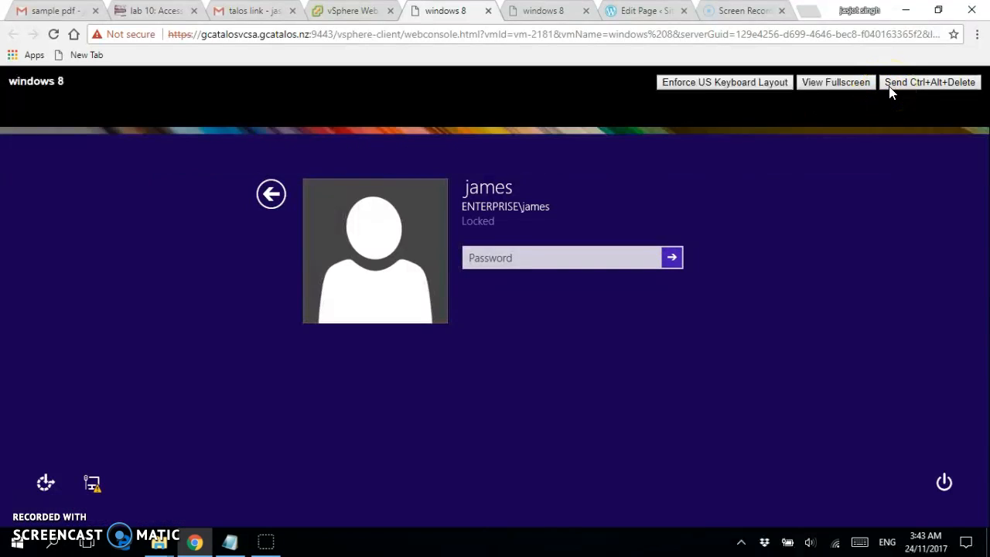
- Enter the account password to unlock the windows 8 virtual machine's desktop
left_click(528, 255)
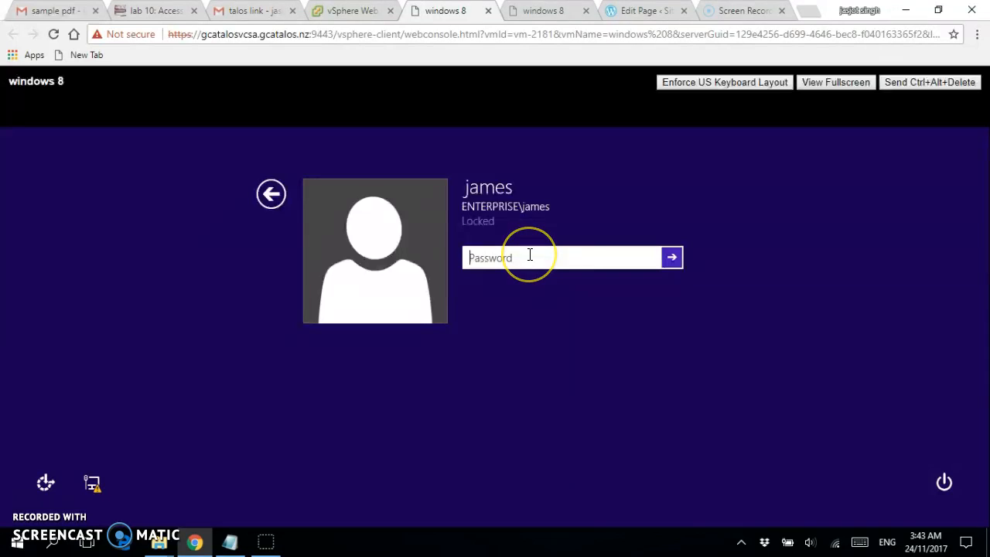
type("•••")
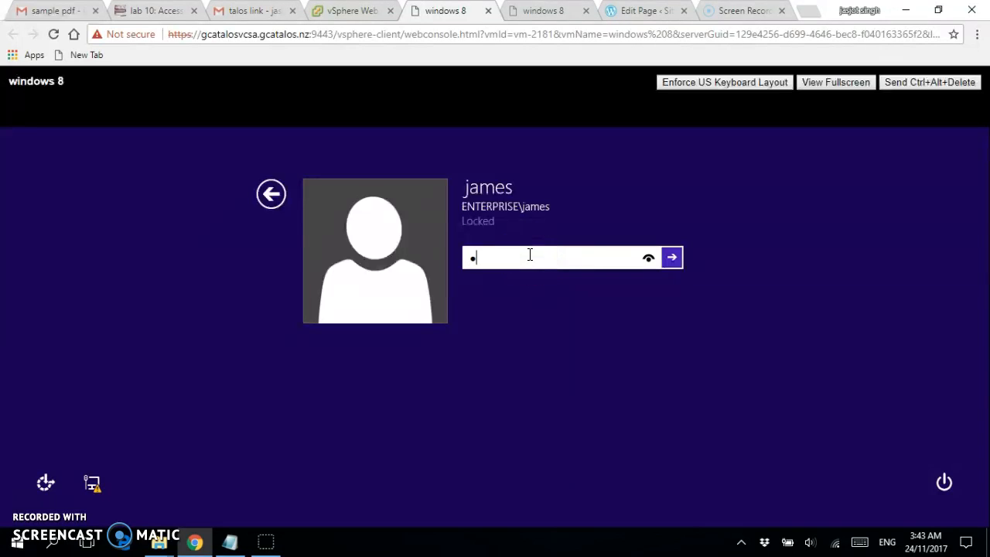
type("••••")
key("Return")
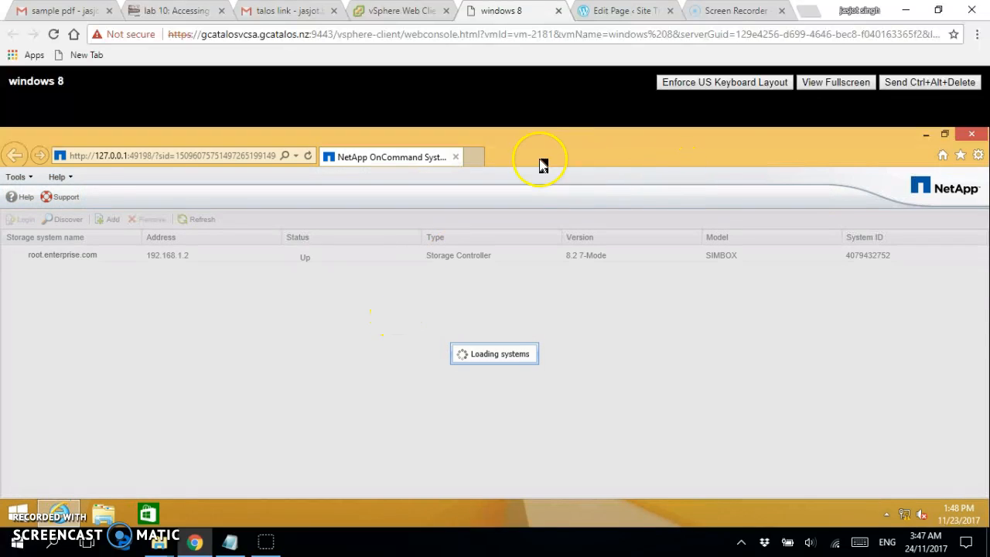
- Open the vSphere Web Client in a new tab of the virtual machine's browser and log in with the administrator user name and password
left_click(473, 158)
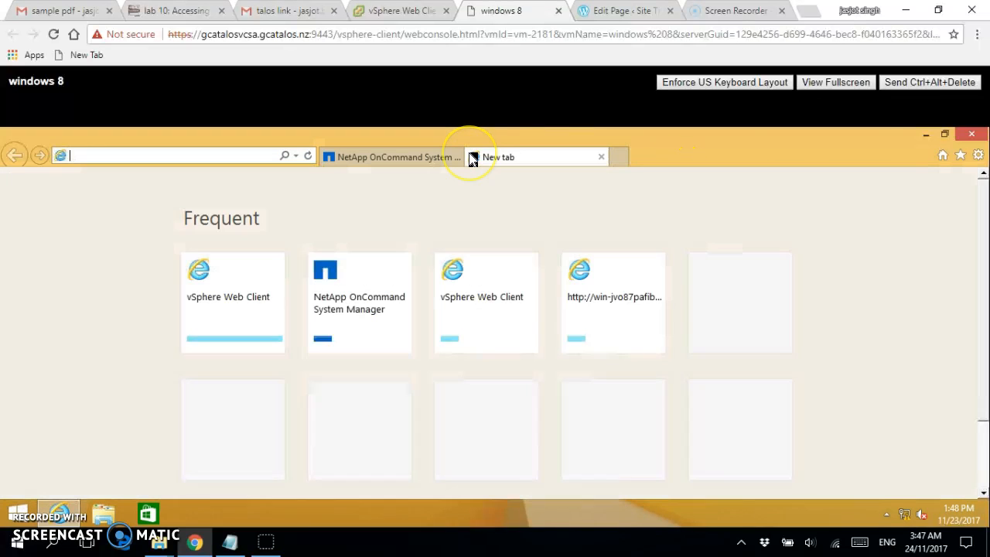
left_click(237, 318)
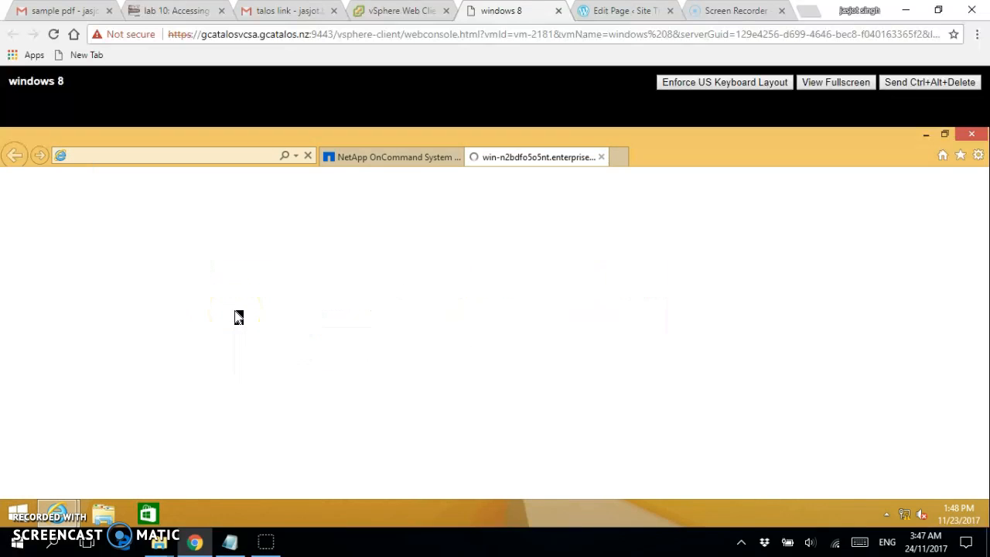
left_click(290, 221)
left_click(179, 303)
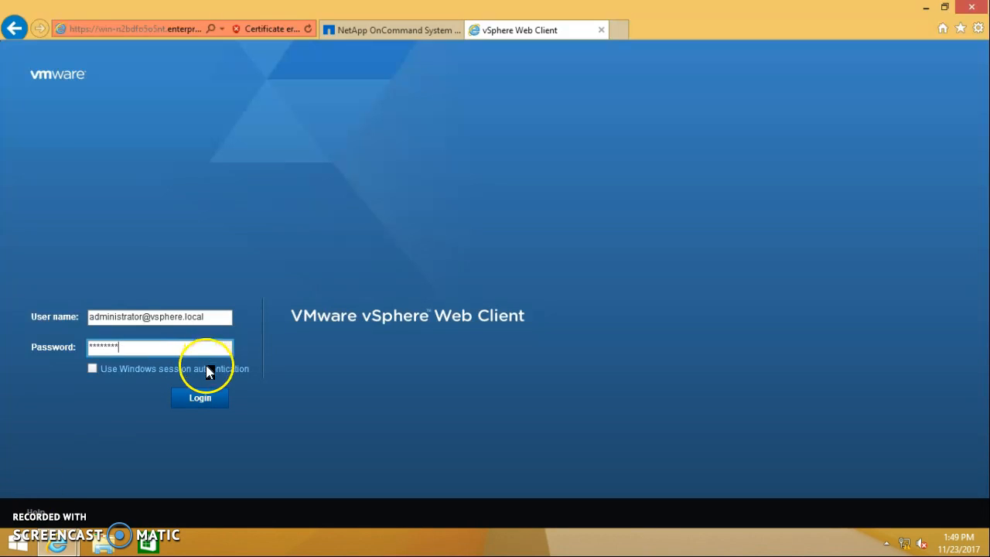
left_click(201, 399)
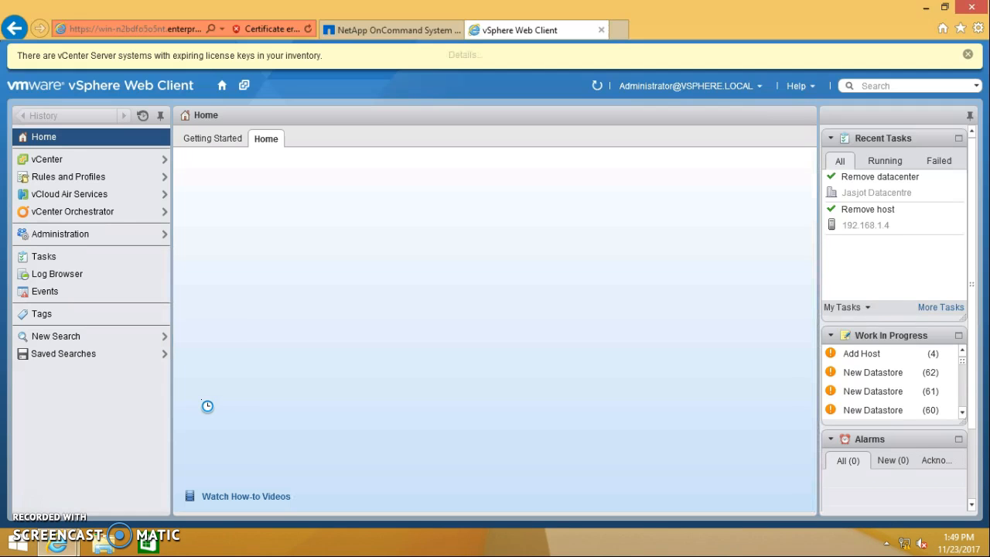
- In the vCenter Hosts and Clusters inventory, create a datacenter under the vCenter server, named with the account holder's first name plus "Data"
left_click(130, 163)
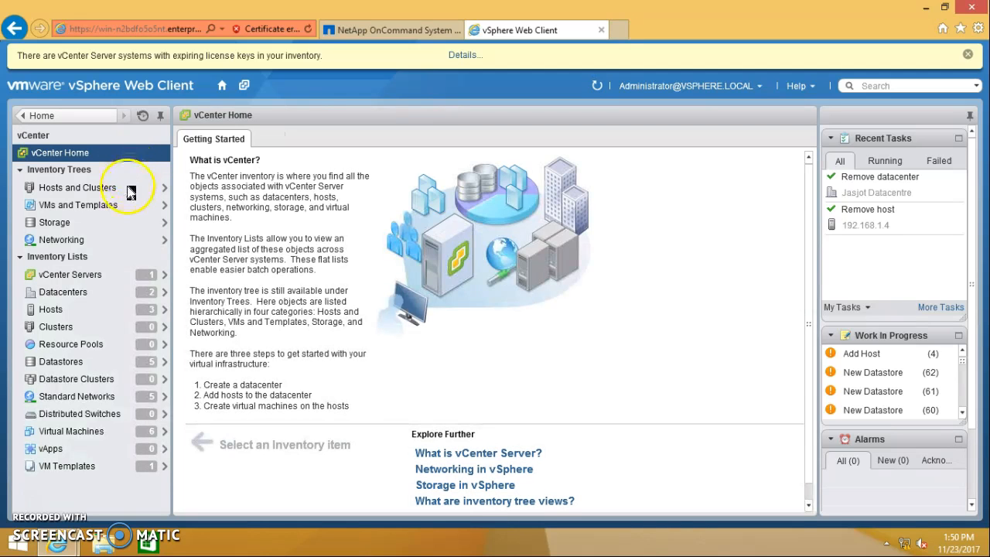
left_click(130, 192)
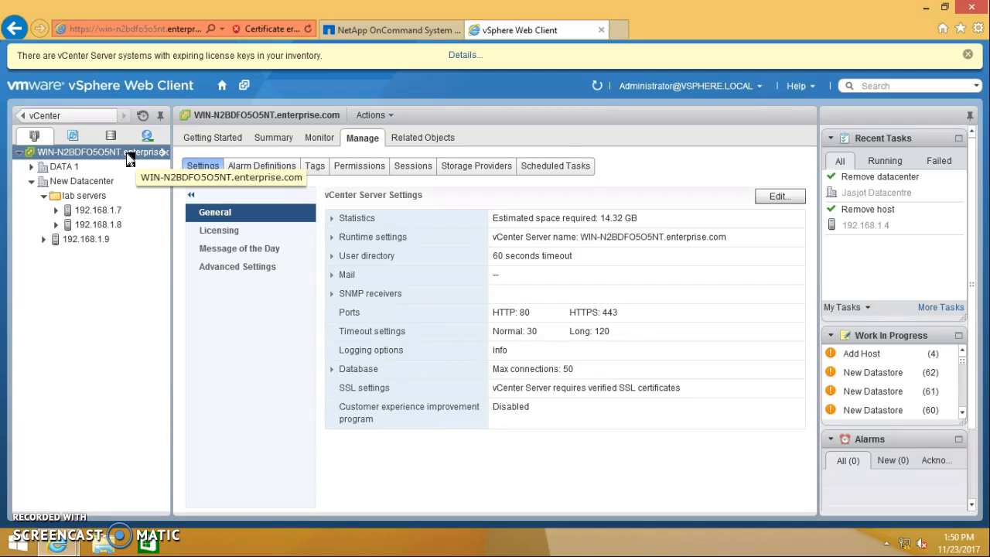
right_click(130, 159)
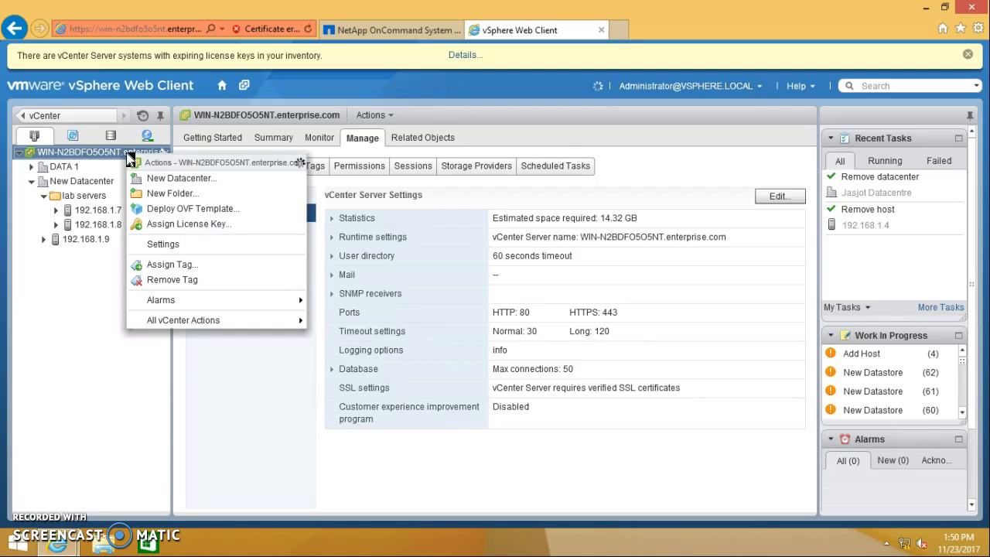
left_click(153, 183)
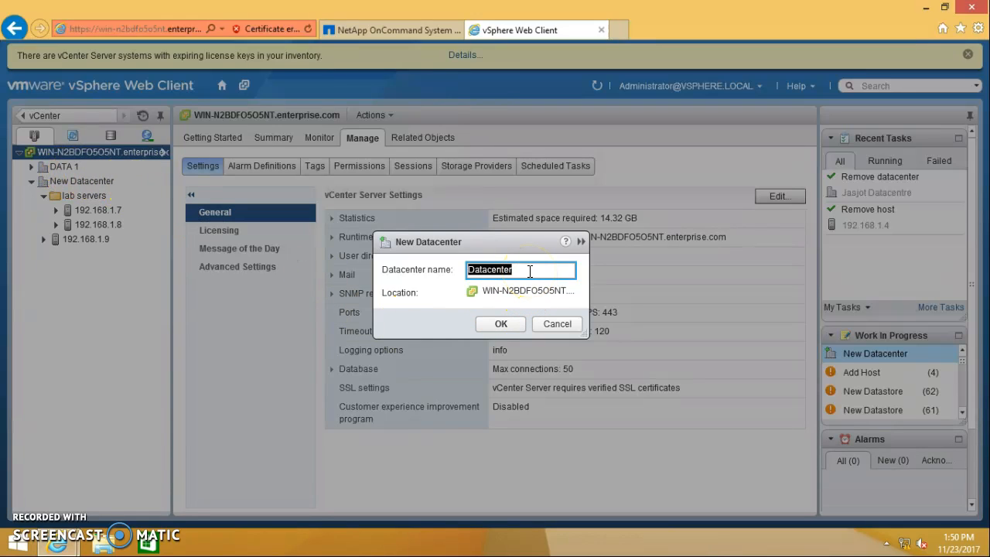
key("BackSpace")
type("JasjotData")
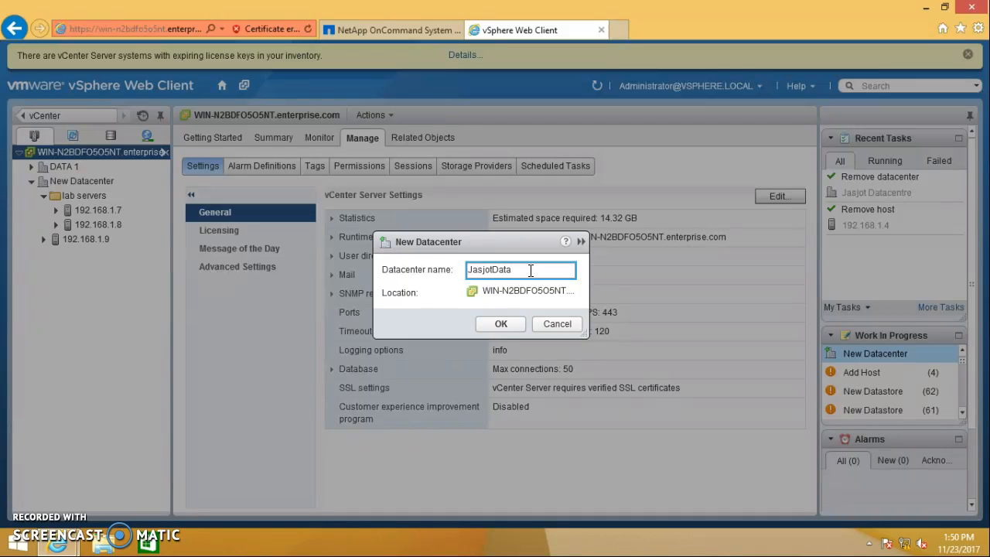
left_click(504, 325)
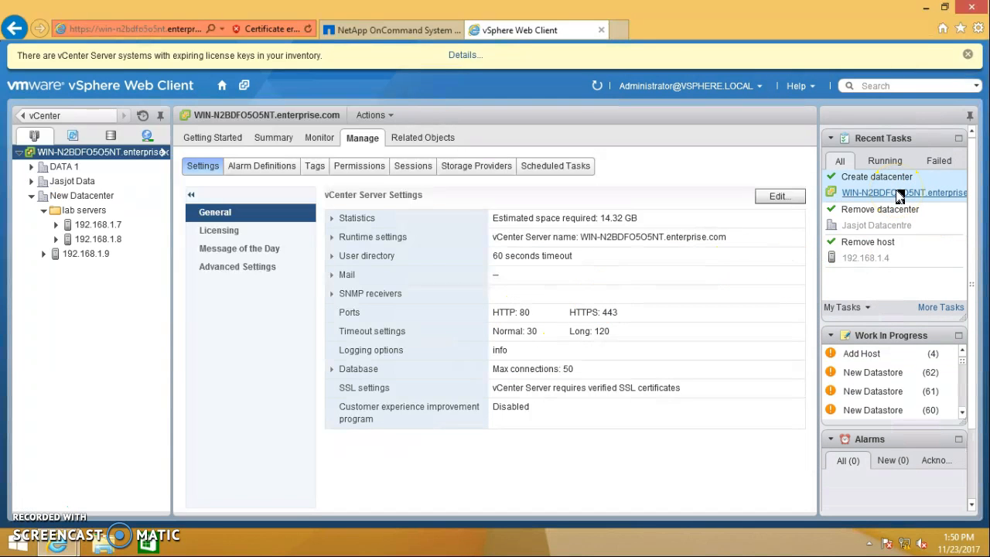
- Examine the new datacenter's related hosts, virtual machines and datastores, and return to the inventory tree
left_click(33, 180)
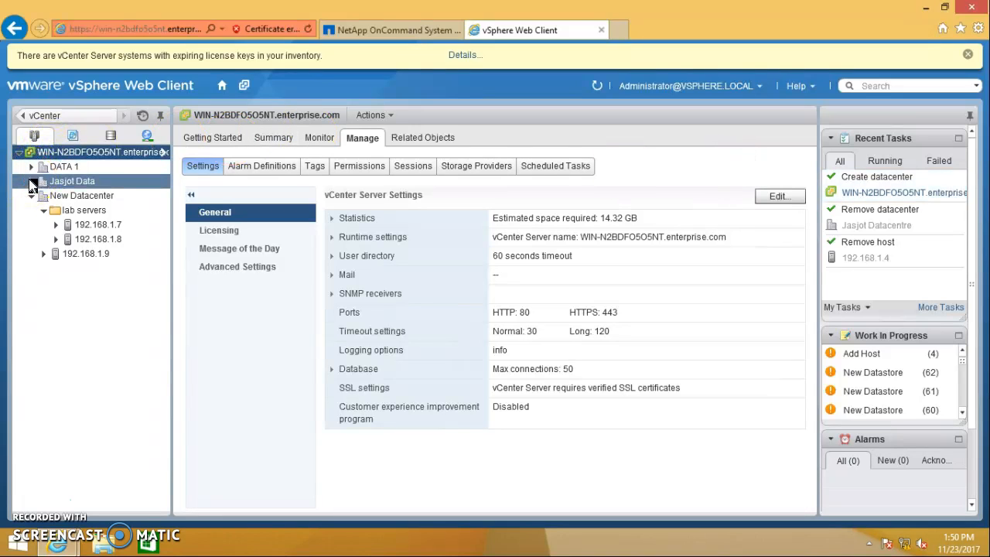
left_click(93, 185)
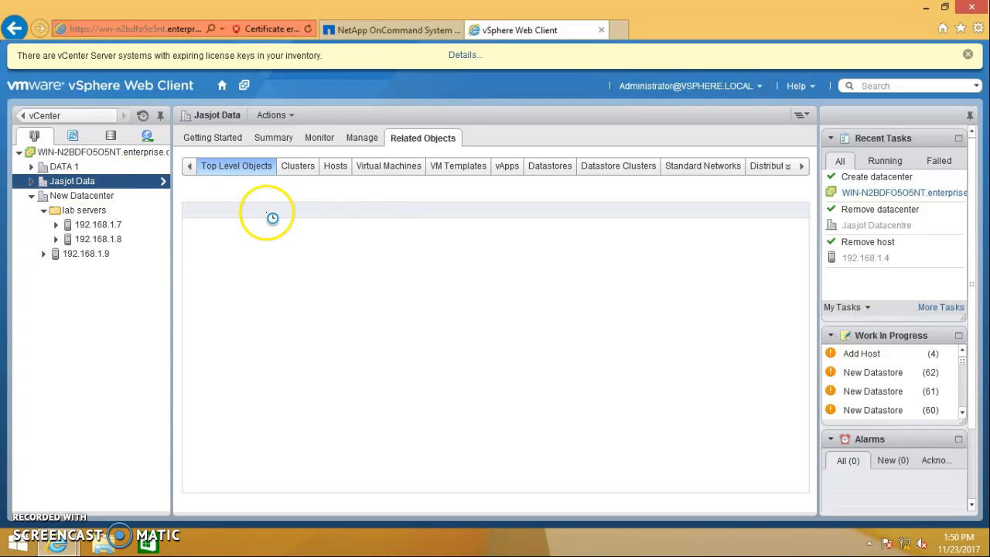
left_click(333, 168)
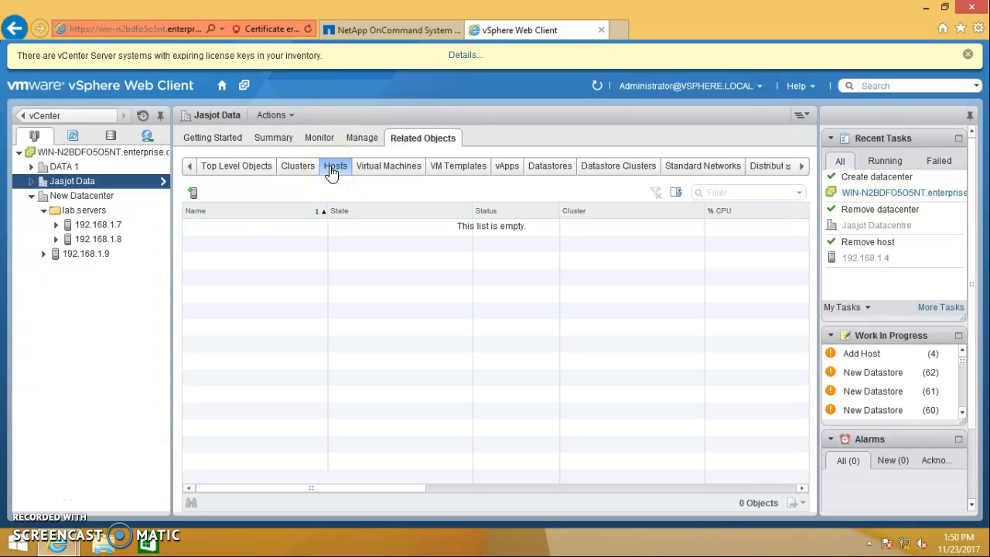
left_click(382, 168)
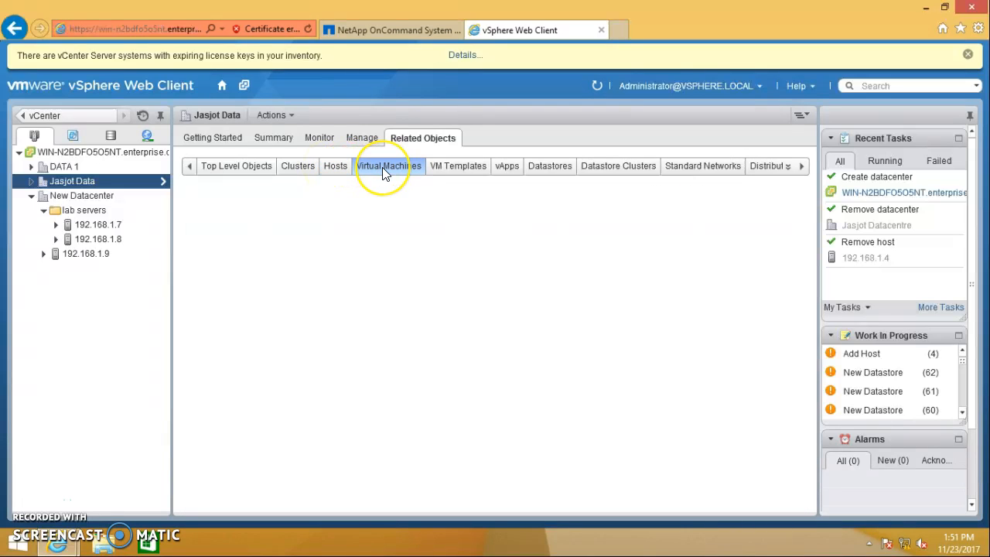
left_click(550, 169)
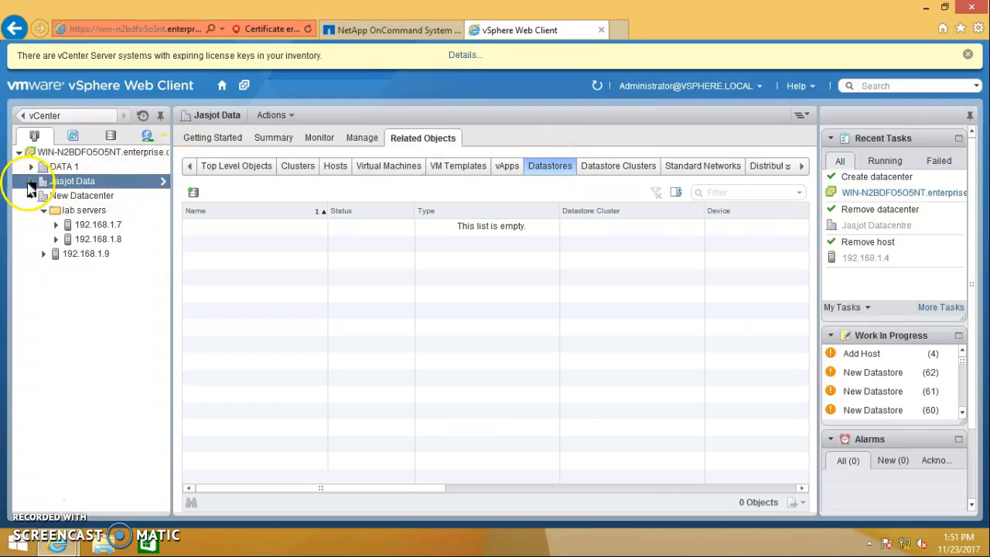
left_click(44, 184)
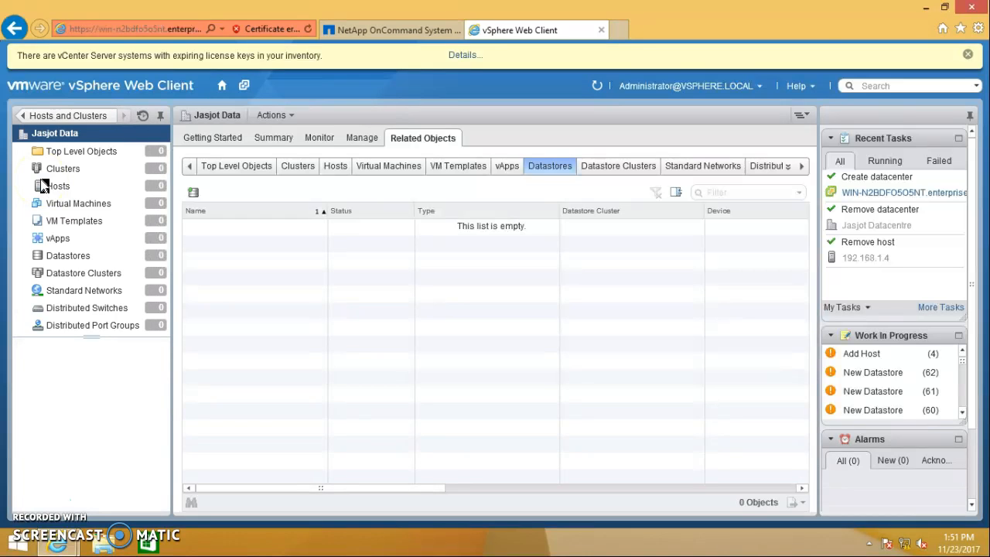
left_click(37, 116)
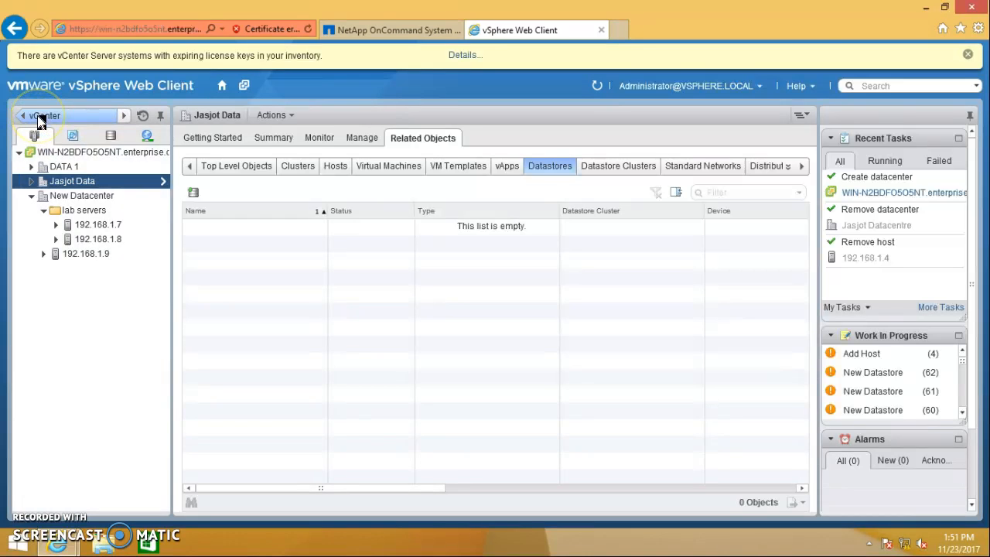
- Start adding a host to the new datacenter, using 192.168.1.4 as its IP address
right_click(81, 184)
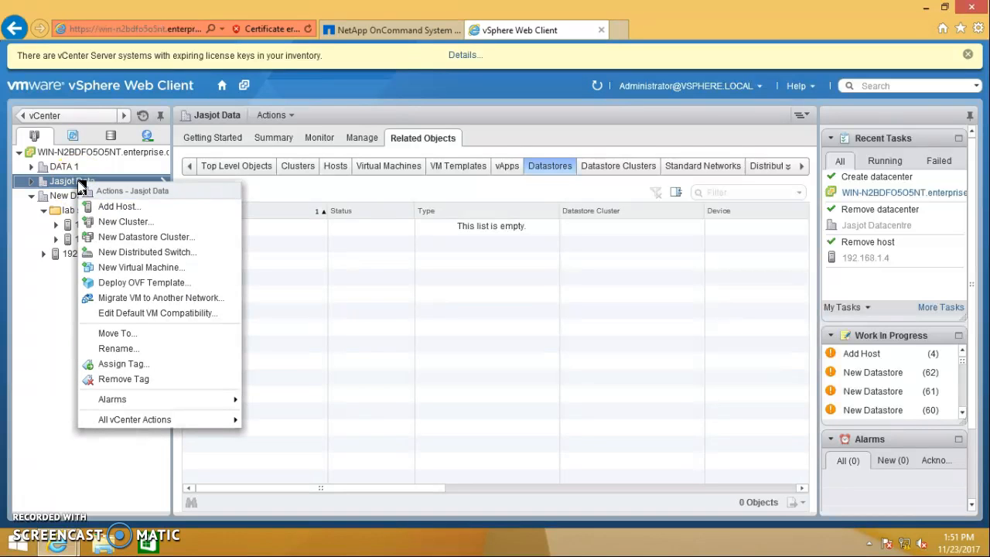
left_click(106, 209)
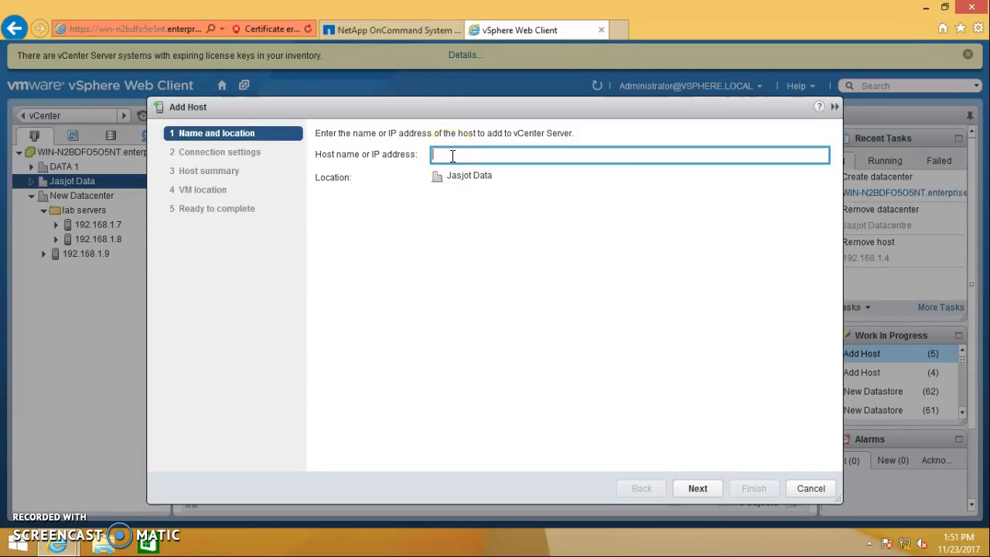
type("92.168.1.4")
left_click(700, 488)
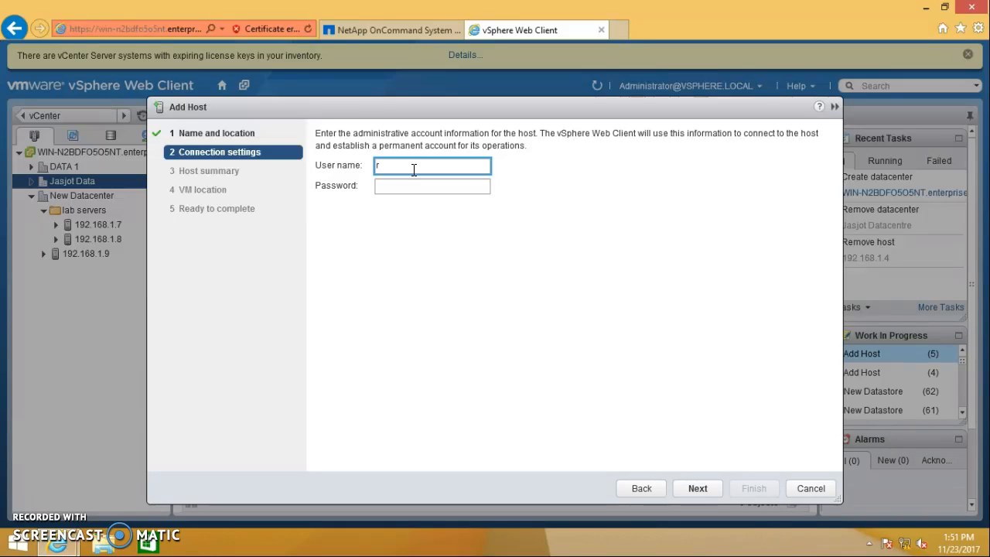
- Set the host connection to user name root with the account password, and trust the host's certificate
left_click(406, 186)
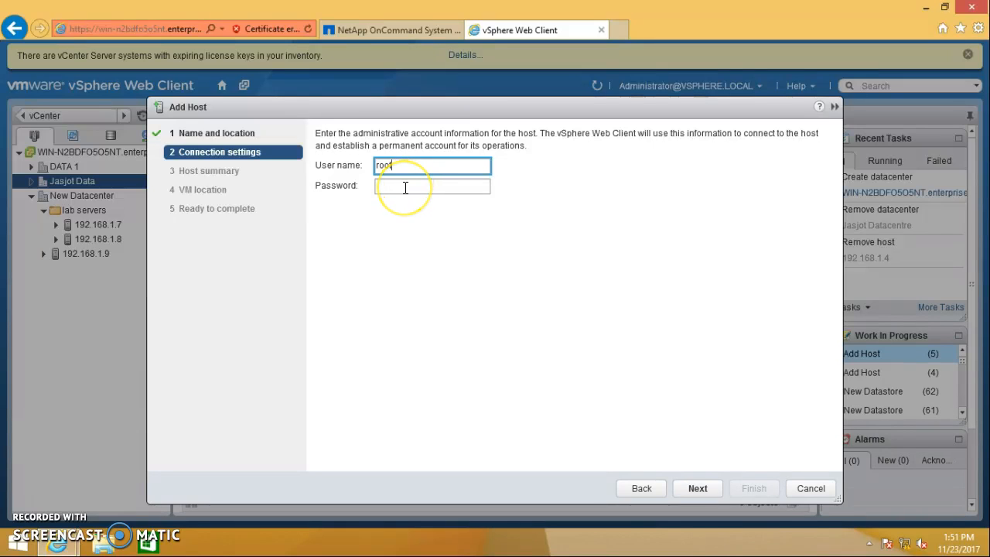
type("***")
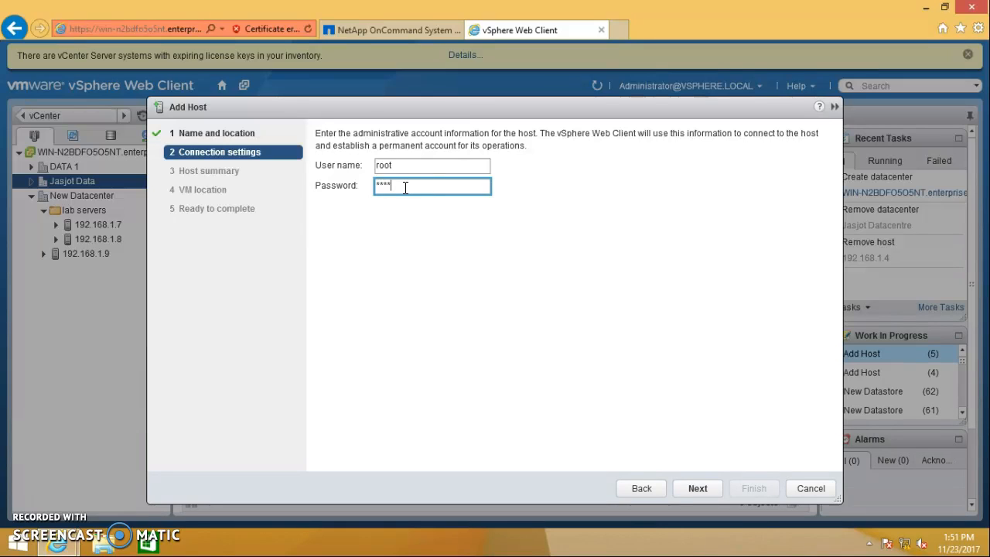
left_click(421, 211)
left_click(449, 251)
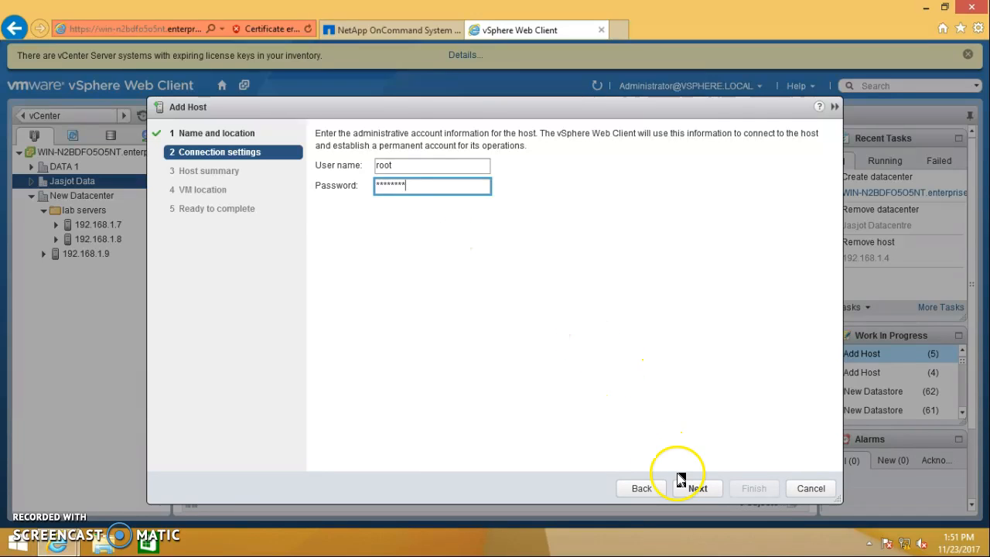
left_click(697, 489)
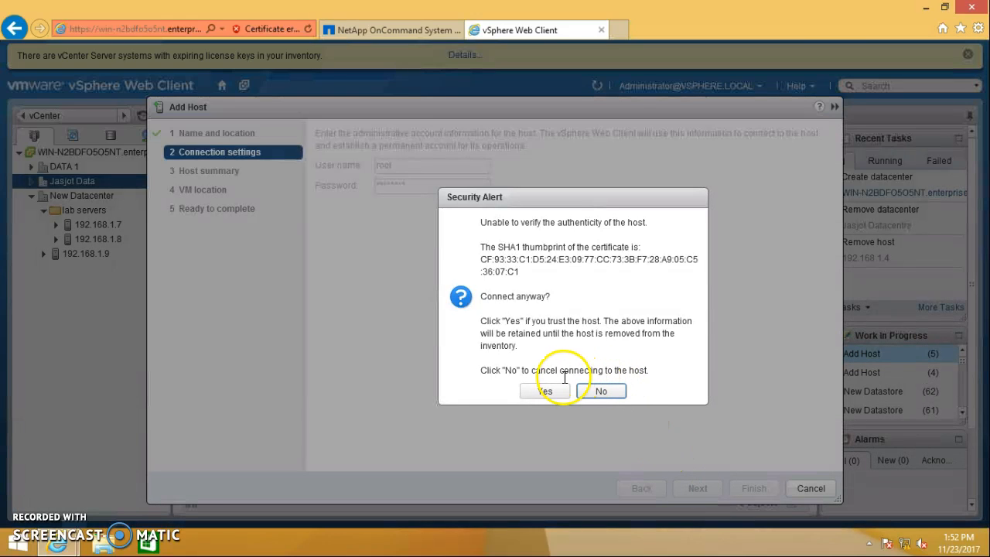
left_click(548, 392)
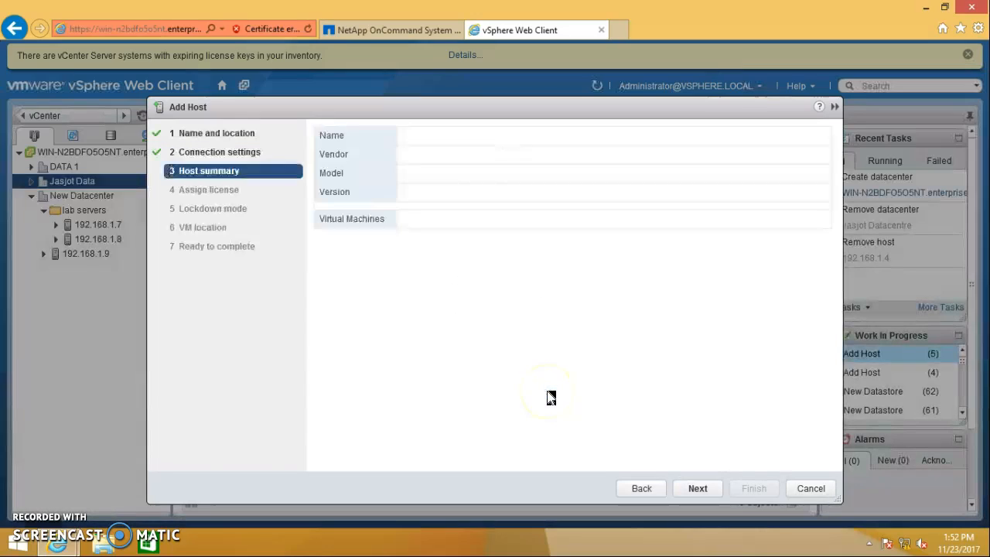
- Accept the host summary, assign the Evaluation Mode license, and leave lockdown mode disabled, continuing to the VM location
left_click(684, 397)
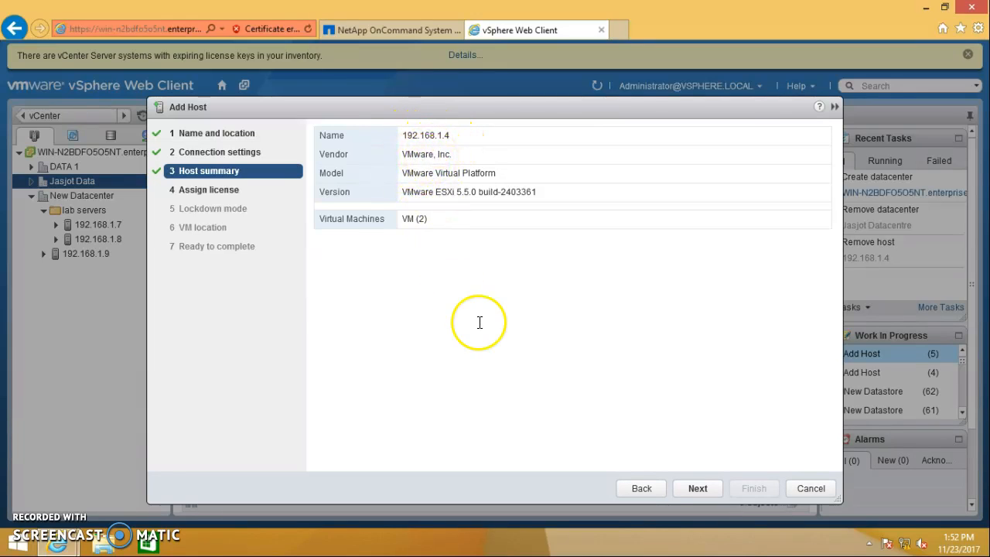
left_click(698, 495)
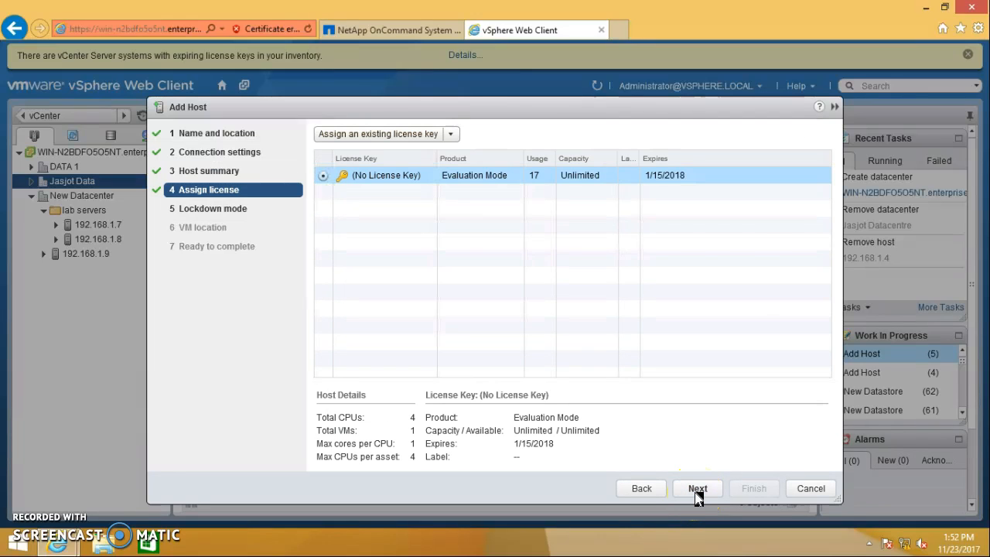
left_click(697, 495)
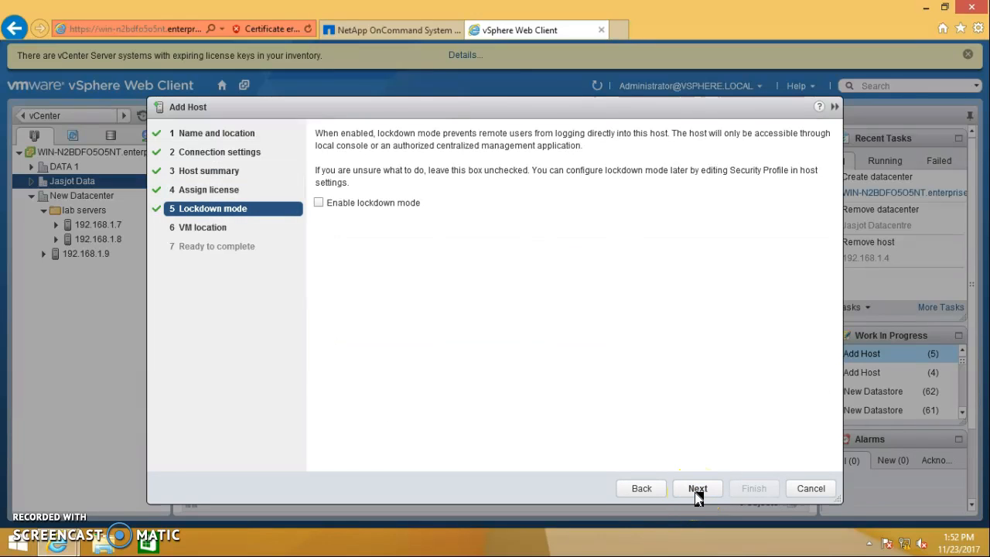
left_click(697, 495)
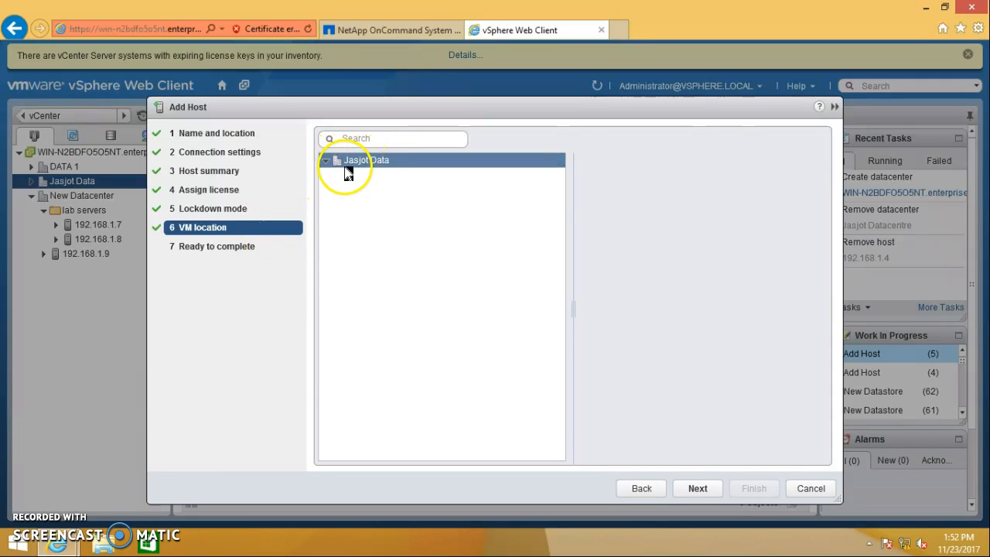
- Keep the new datacenter as the VM location, finish adding the host, and expand the datacenter in the inventory tree to show it
left_click(698, 489)
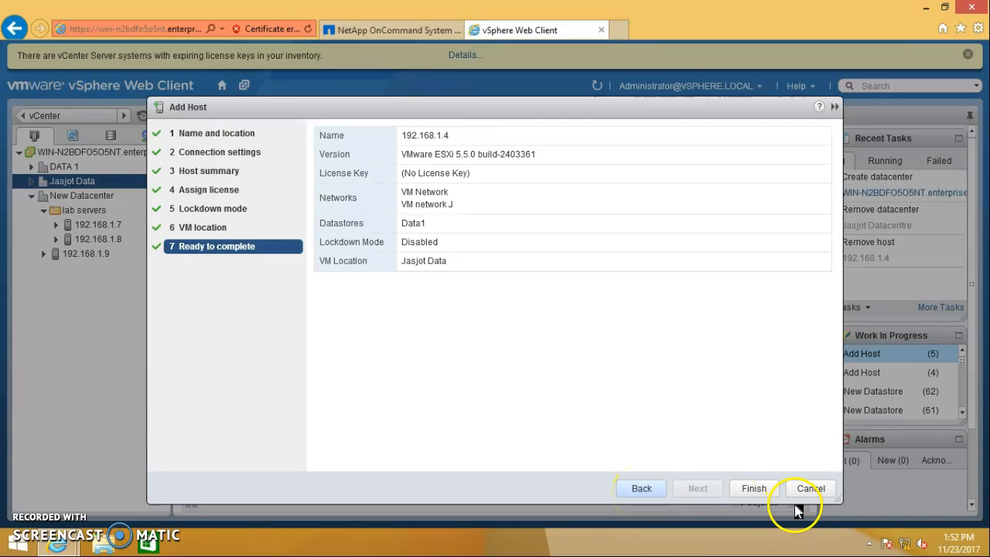
left_click(753, 489)
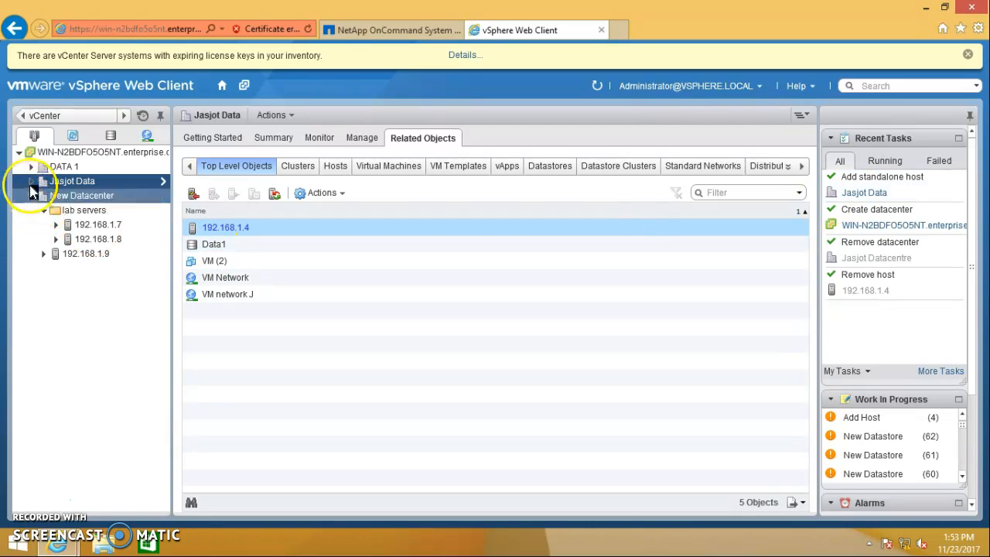
left_click(32, 181)
left_click(74, 196)
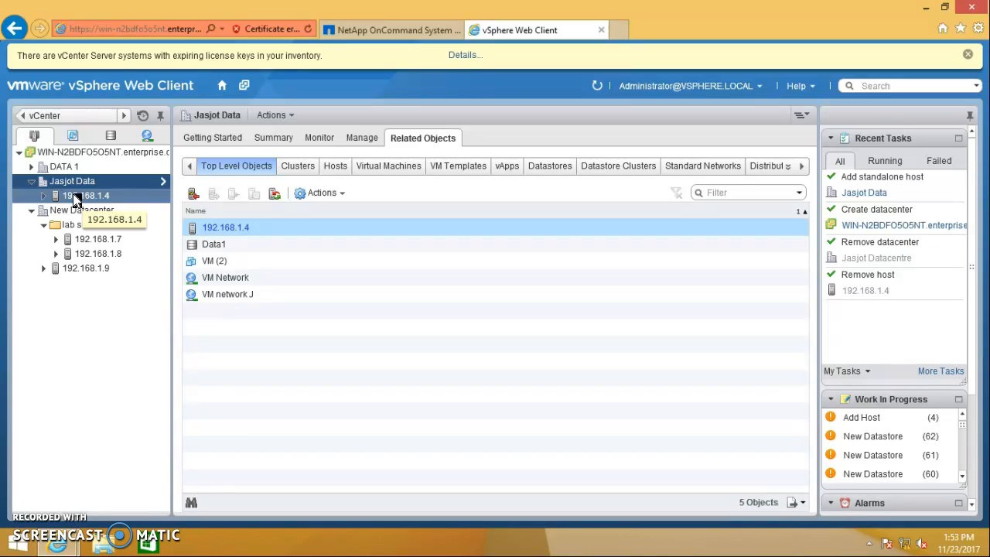
left_click(75, 197)
left_click(77, 184)
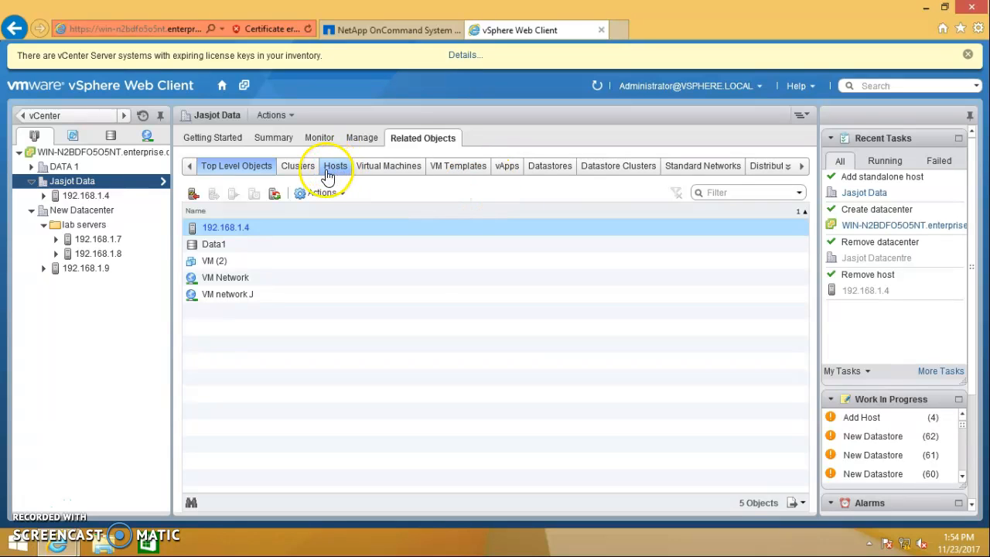
- Examine the new datacenter's related hosts, virtual machines and datastores now that host 192.168.1.4 belongs to it
left_click(336, 177)
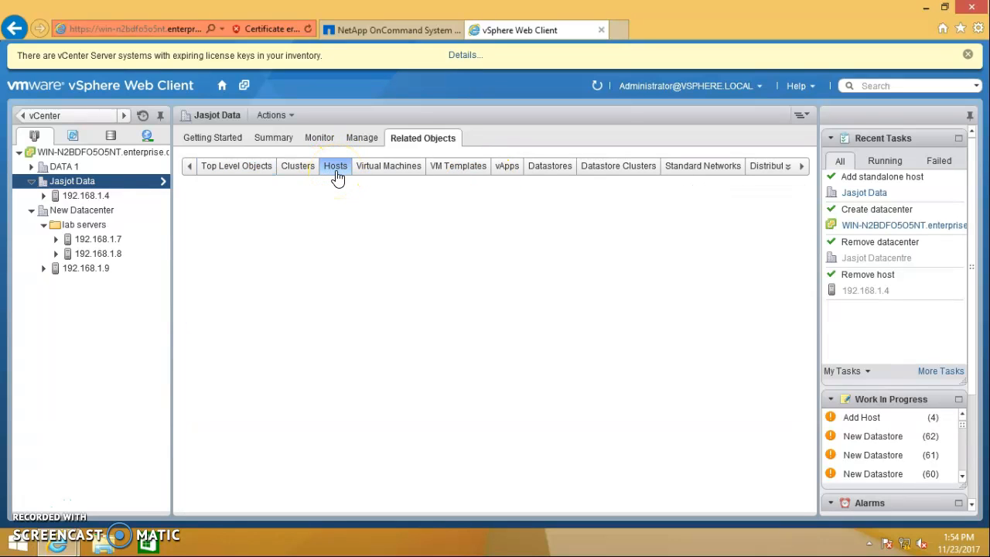
left_click(238, 232)
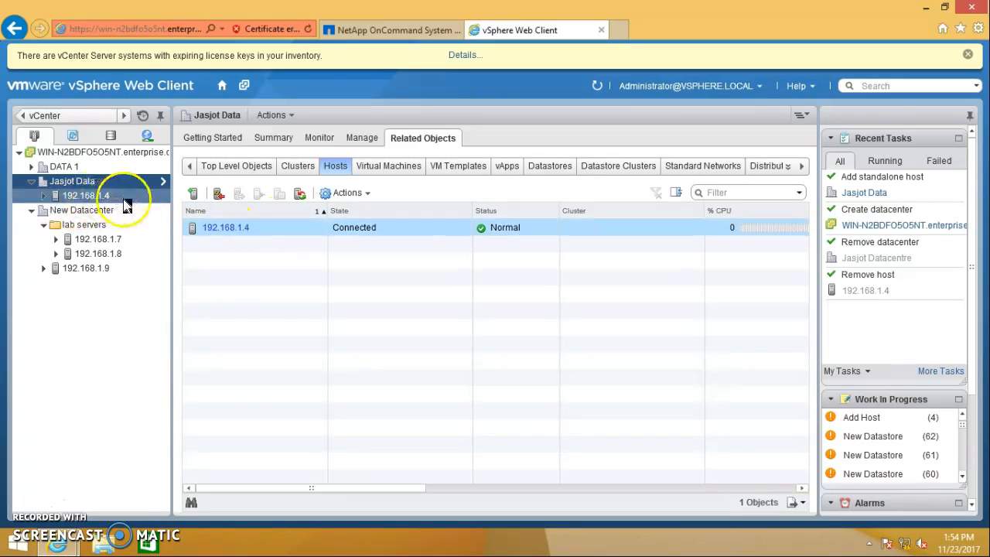
left_click(408, 174)
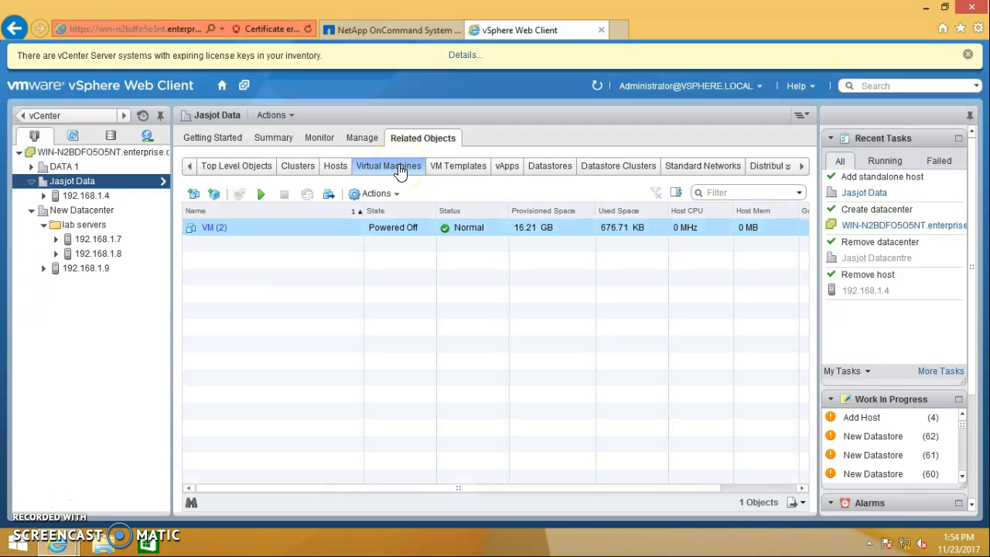
left_click(548, 173)
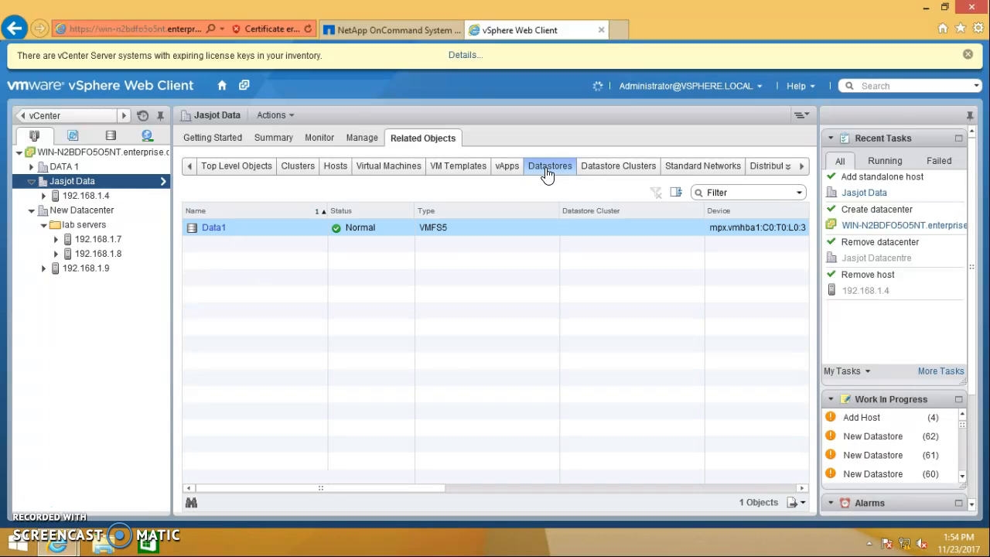
- Start creating a new virtual machine on host 192.168.1.4, enter its name, and place it in the host's datacenter
left_click_drag(479, 227, 57, 196)
left_click(65, 197)
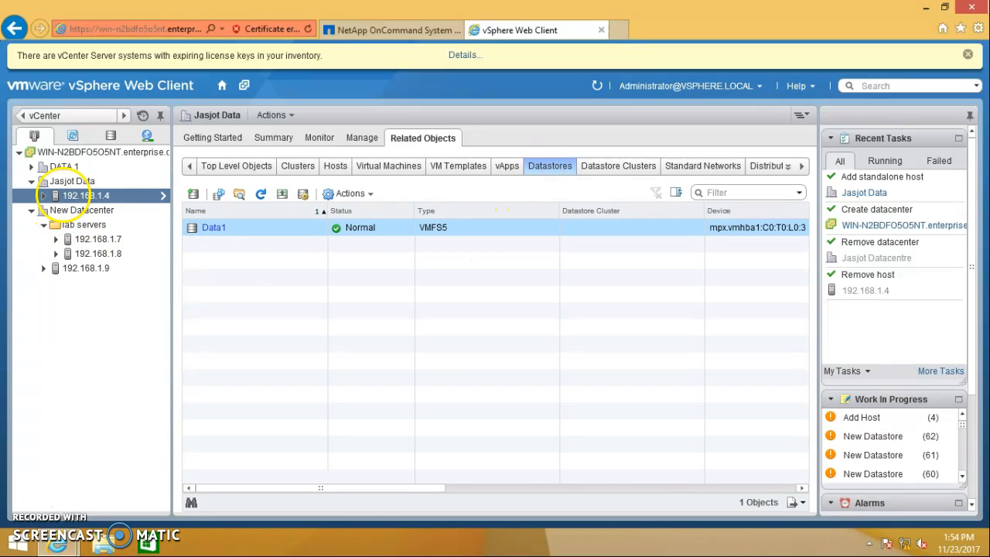
right_click(67, 200)
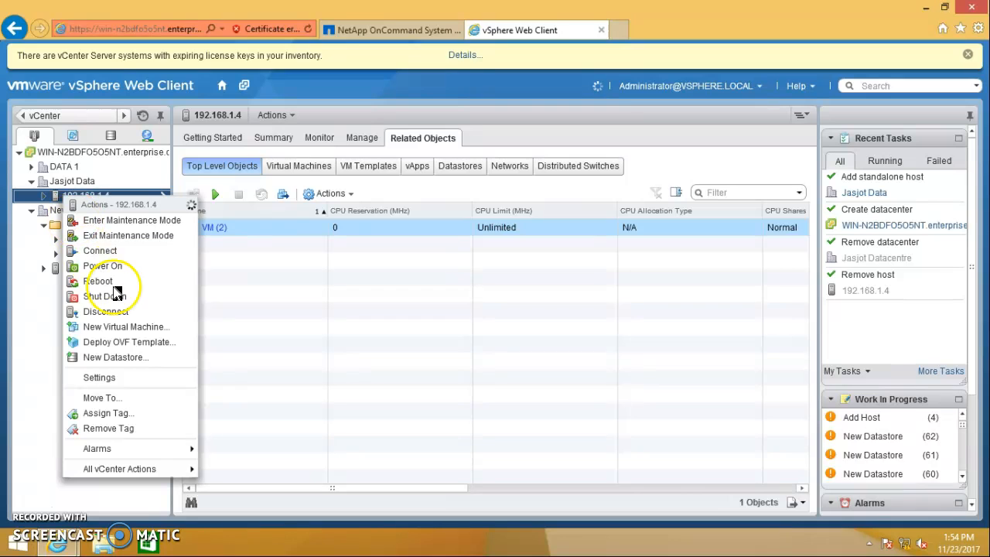
left_click(125, 327)
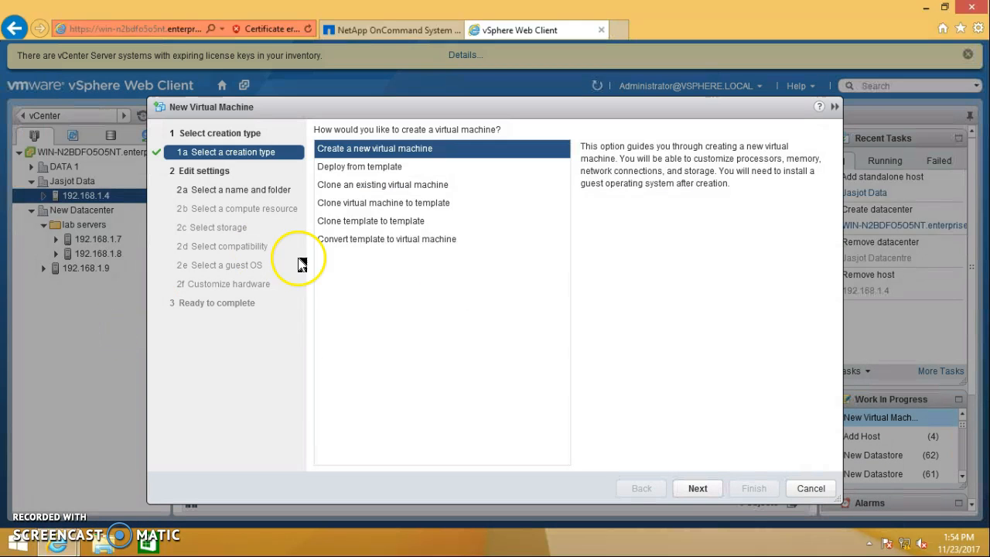
left_click(701, 488)
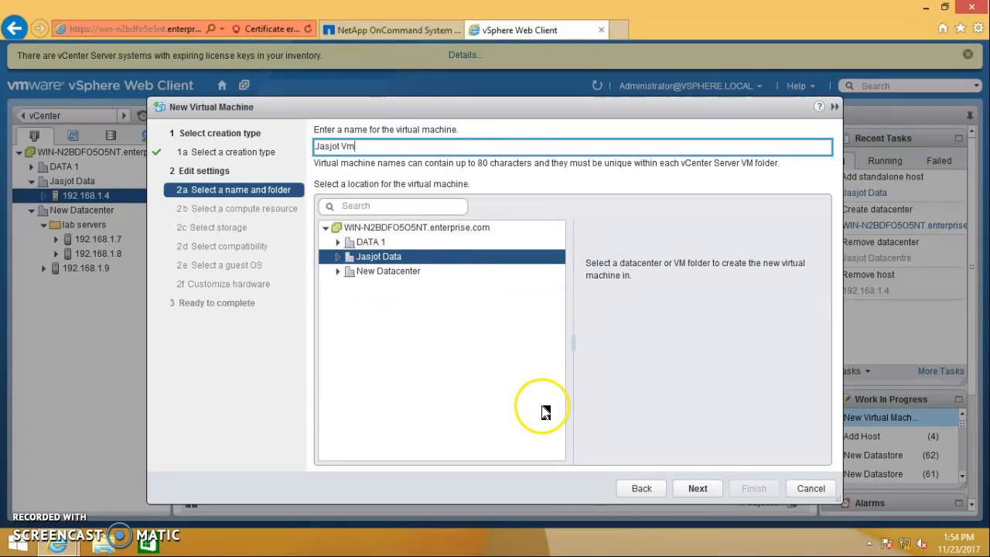
left_click(697, 489)
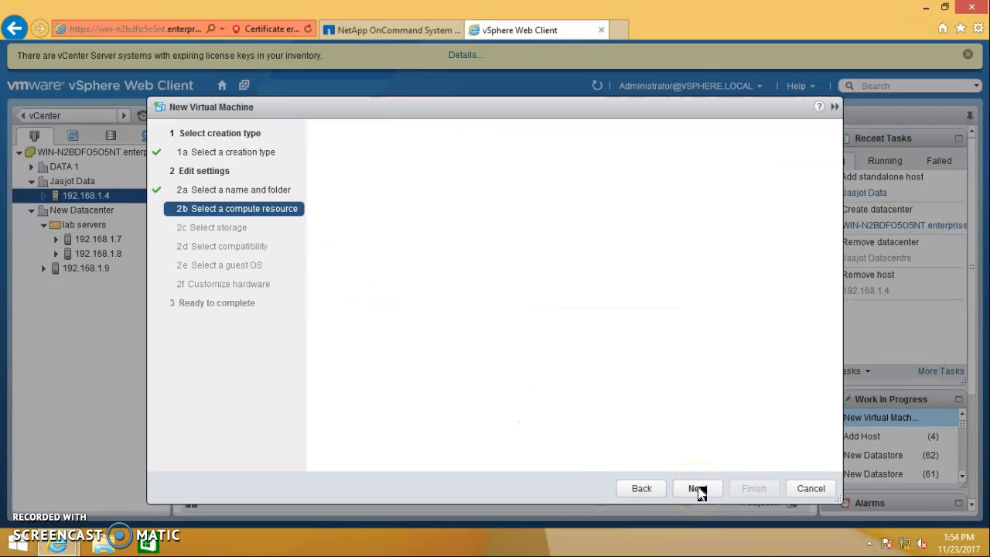
- Use host 192.168.1.4 as compute resource, Data1 as storage, and ESXi 5.5 and later as the virtual machine's compatibility
left_click(358, 200)
left_click(337, 175)
left_click(677, 489)
left_click(698, 492)
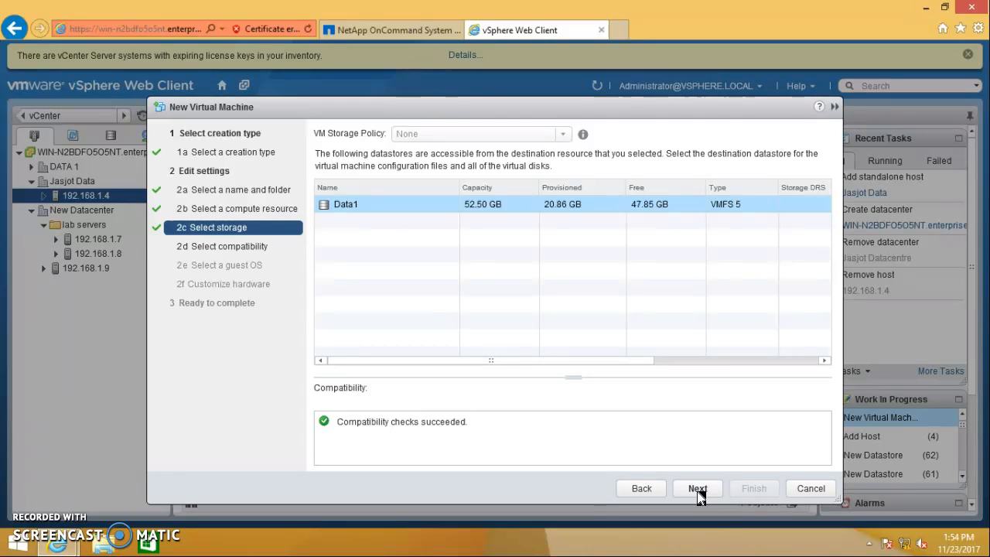
left_click(698, 492)
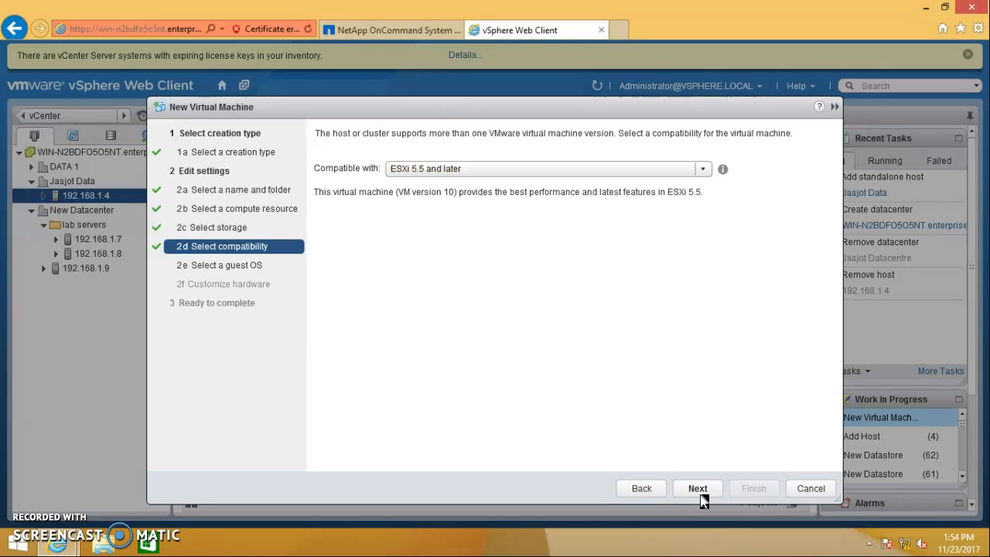
left_click(699, 495)
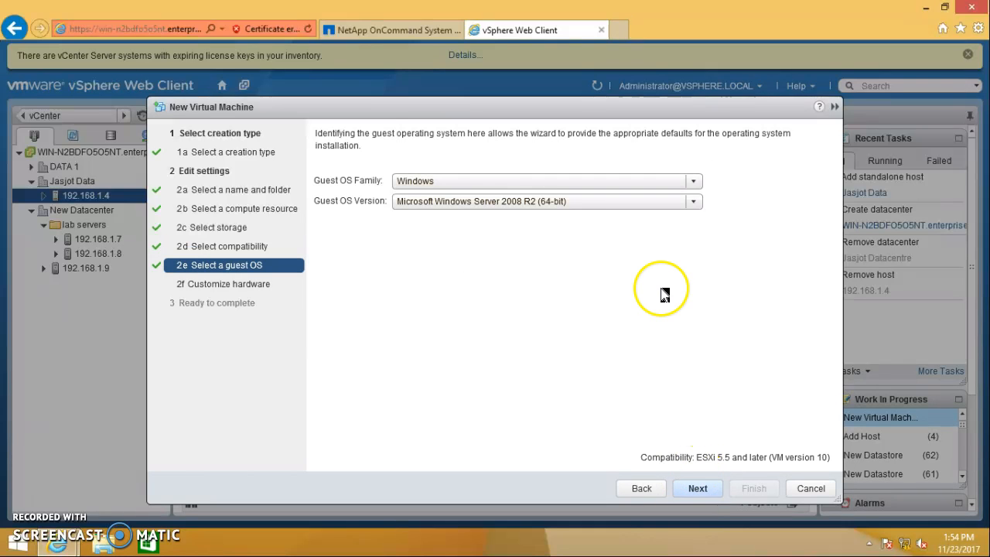
- Set the guest OS version to Microsoft Windows 8 (32-bit) and continue to hardware customization
left_click(695, 207)
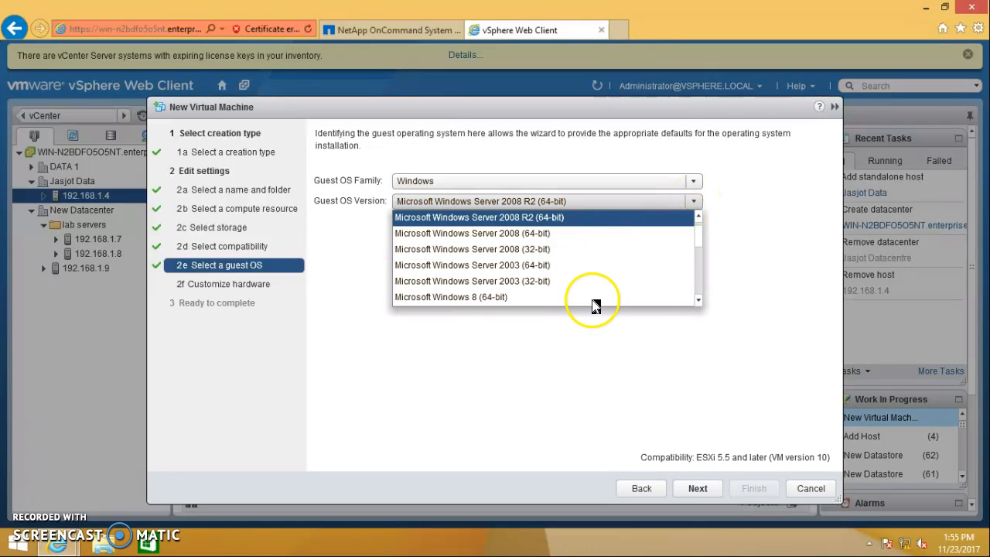
left_click_drag(698, 243, 700, 256)
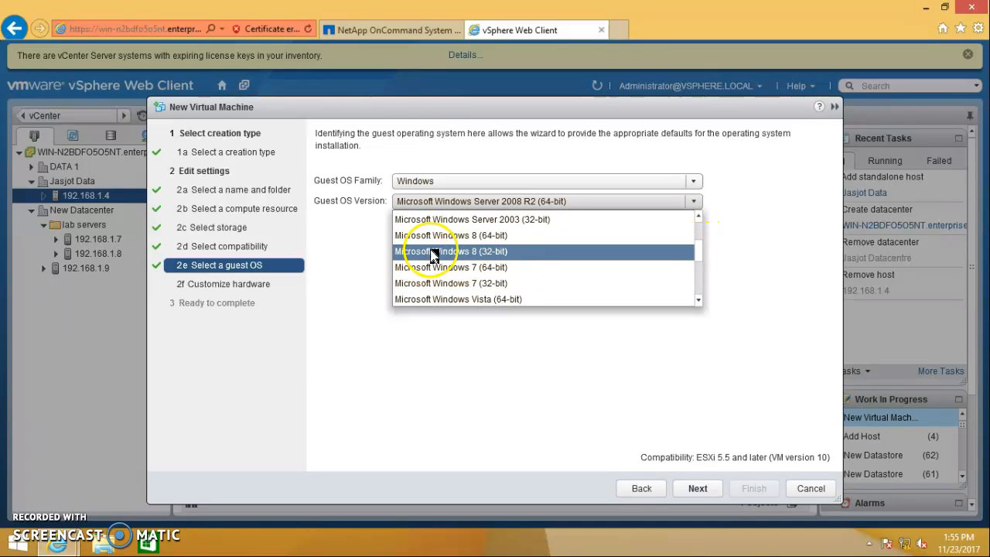
left_click(434, 253)
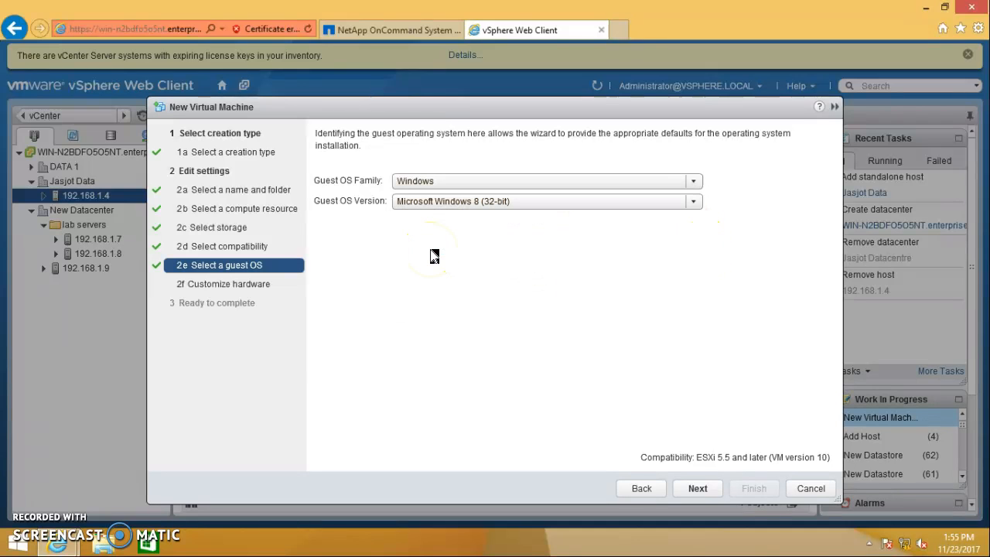
left_click(696, 489)
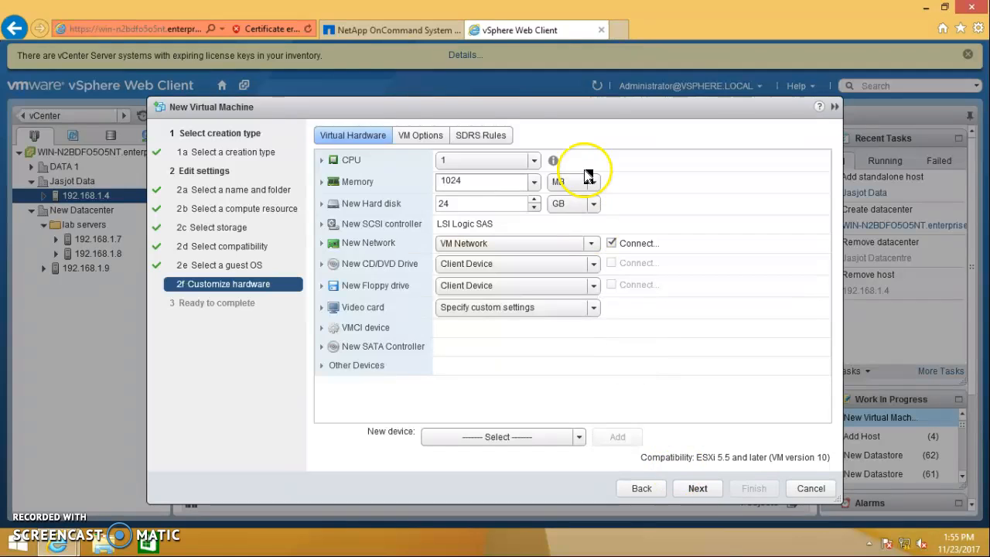
- Set the virtual machine's CPU count to 2 and review the new hard disk's provisioning options
left_click(510, 167)
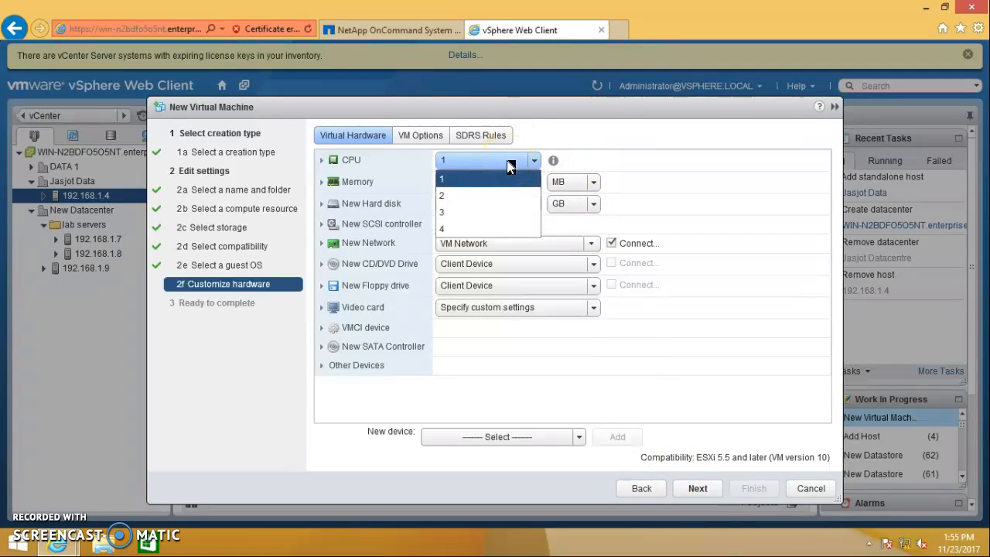
left_click(502, 197)
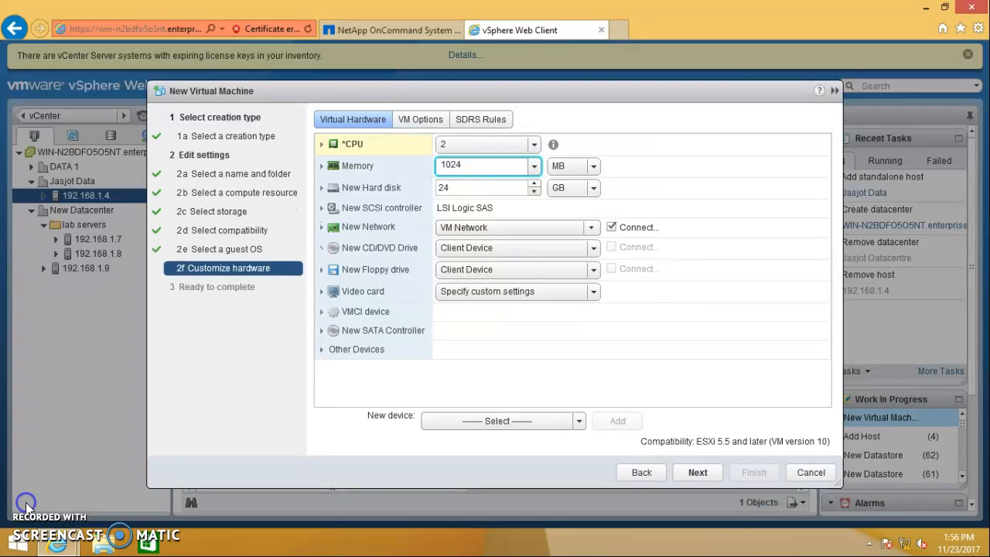
left_click(380, 188)
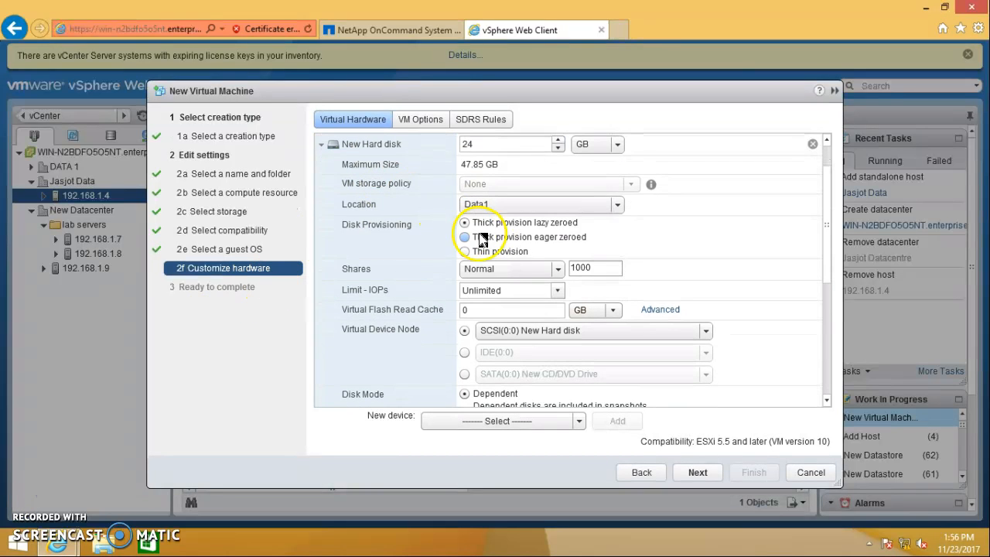
left_click(385, 146)
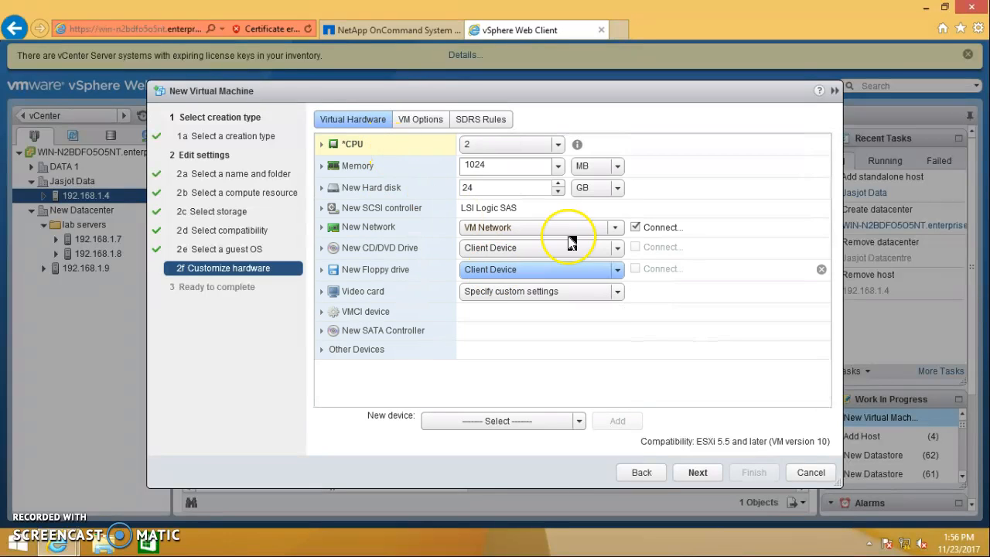
- Assign the new network adapter to VM network J and finish creating the virtual machine
left_click(617, 232)
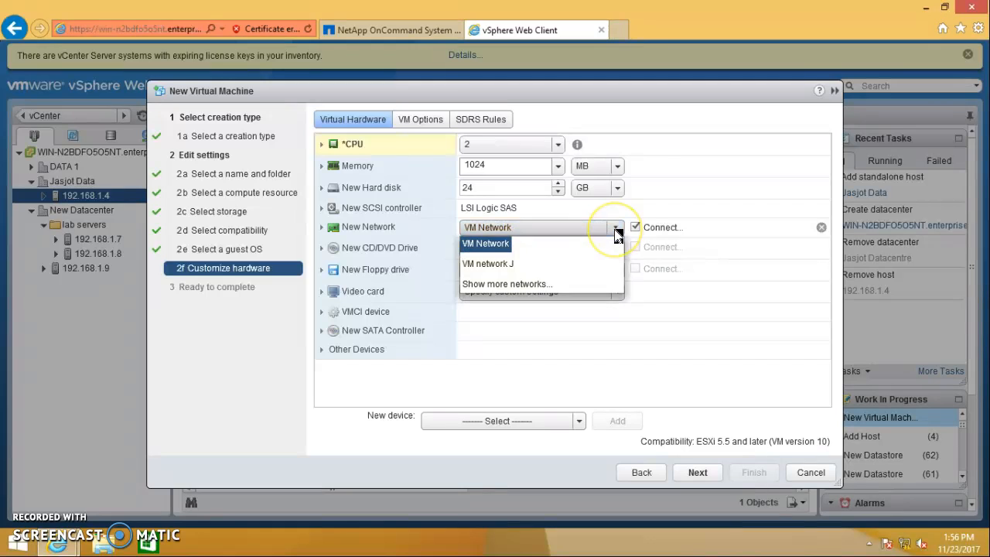
left_click(487, 264)
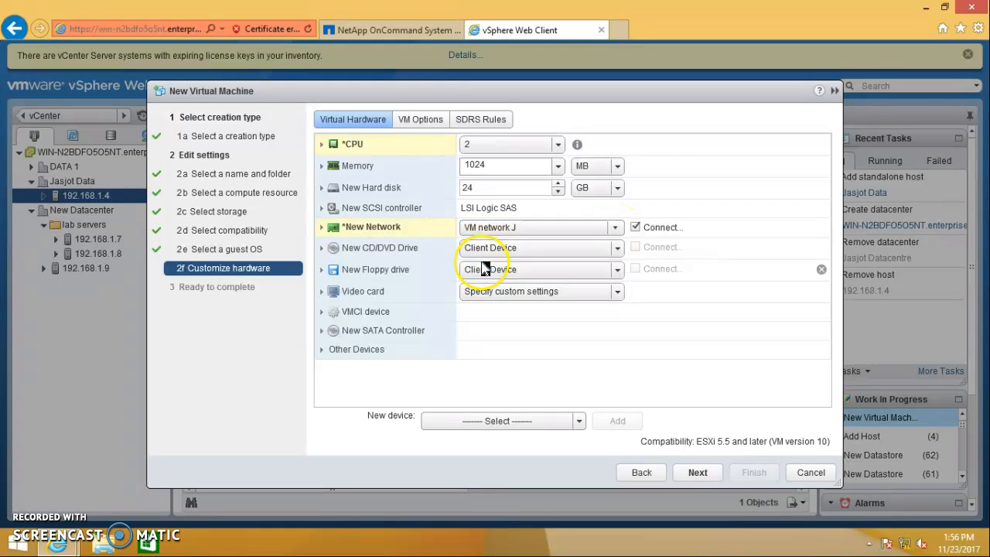
left_click(696, 473)
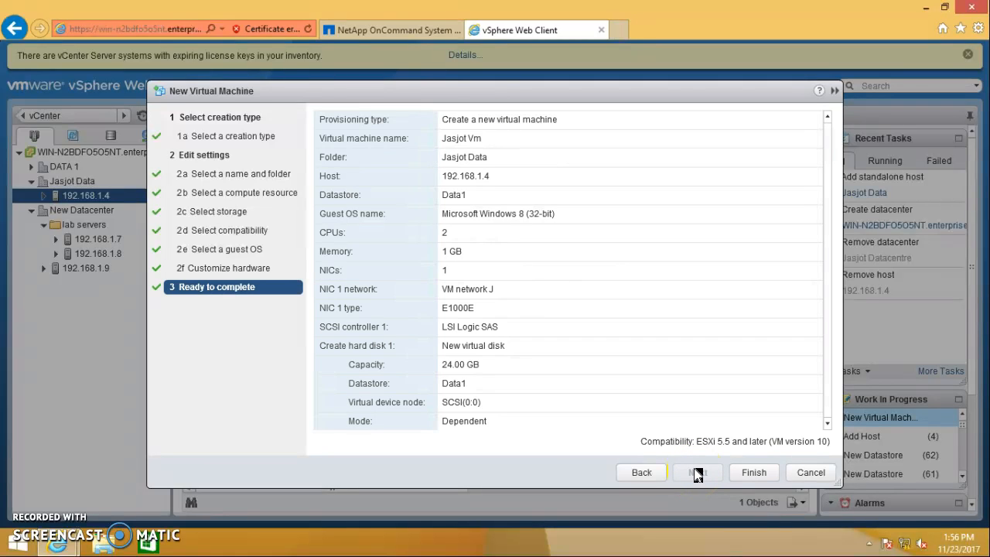
left_click(754, 474)
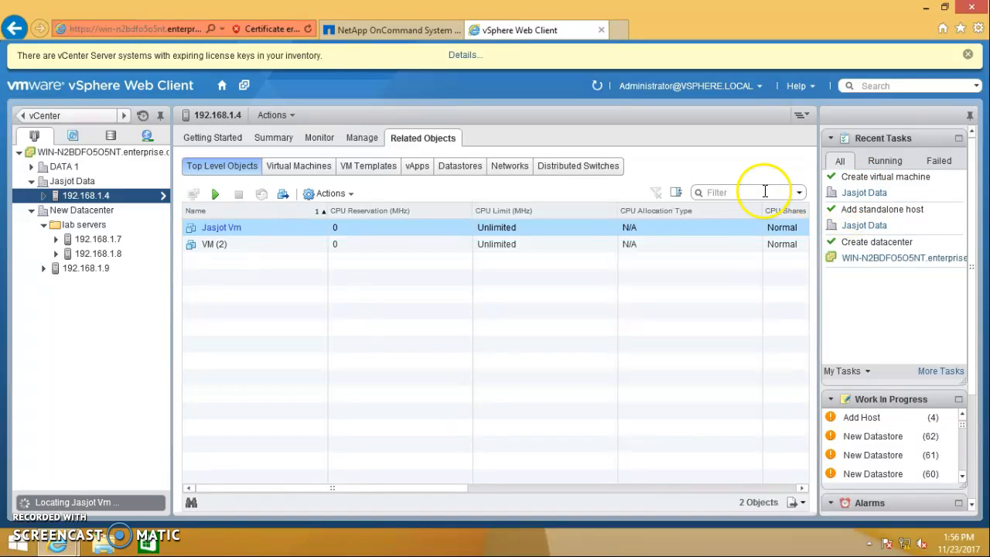
- Power on the newly created virtual machine under host 192.168.1.4
left_click(43, 197)
left_click(80, 214)
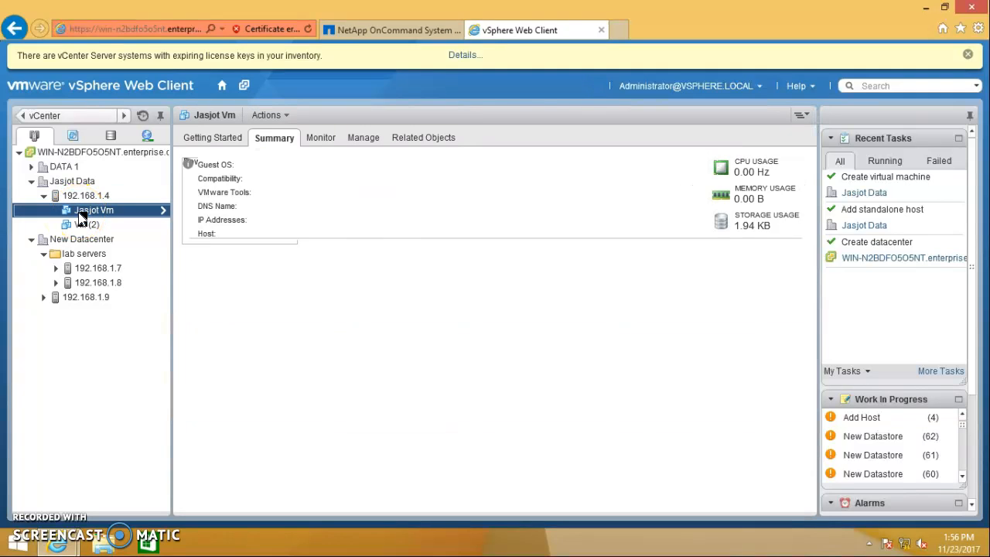
right_click(80, 214)
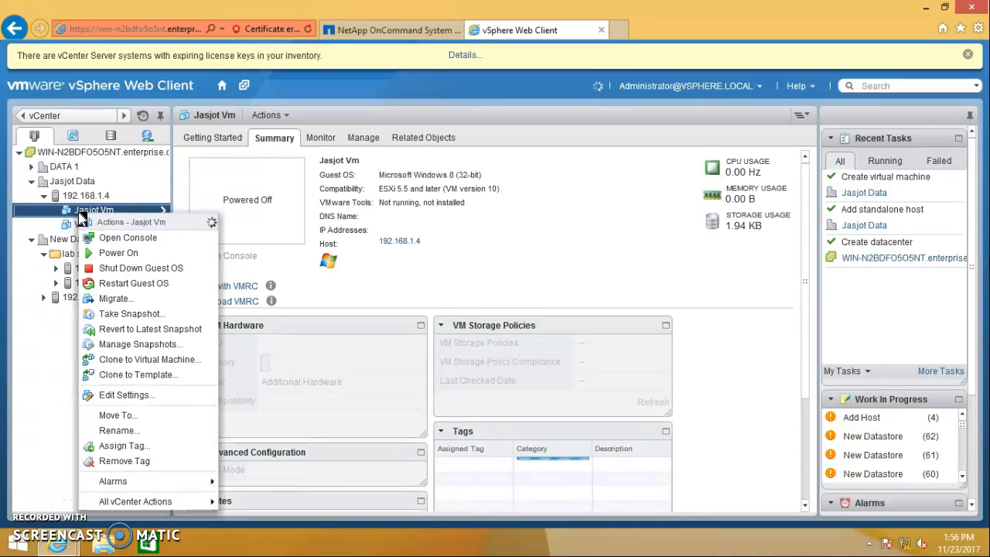
left_click(118, 258)
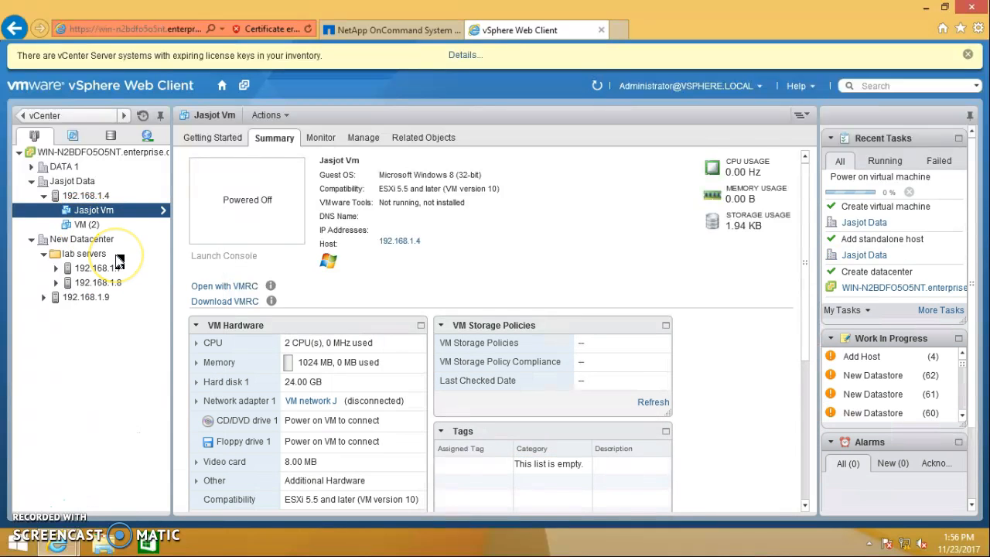